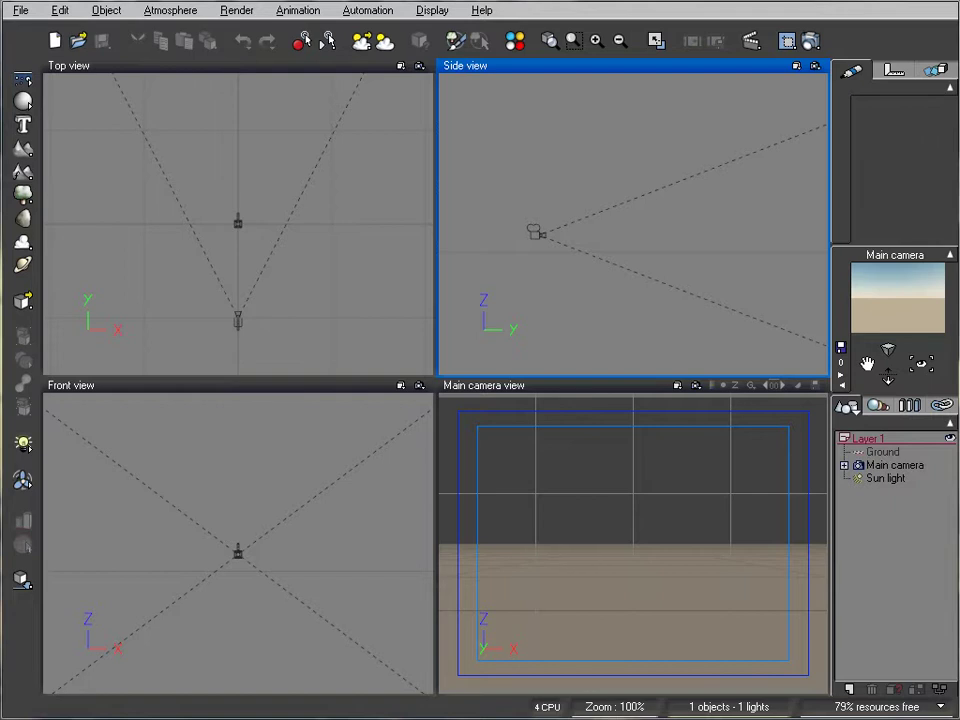
Add a terrain to the scene, reset its shape in the terrain editor and regenerate it with the Peak preset
scroll(621, 210, down, 5)
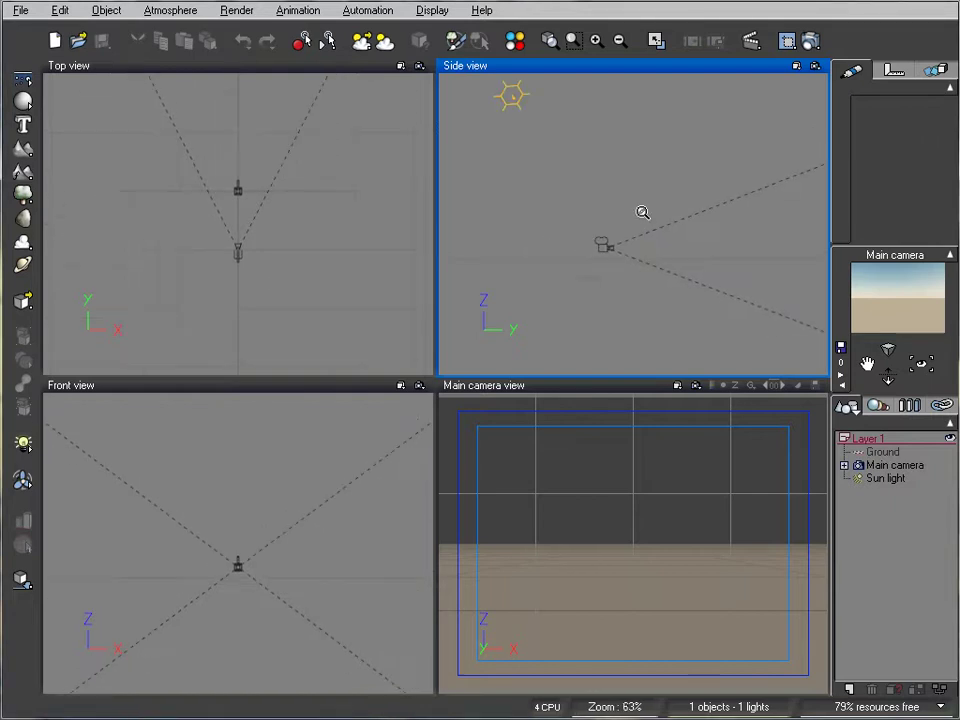
right_drag(677, 193, 651, 227)
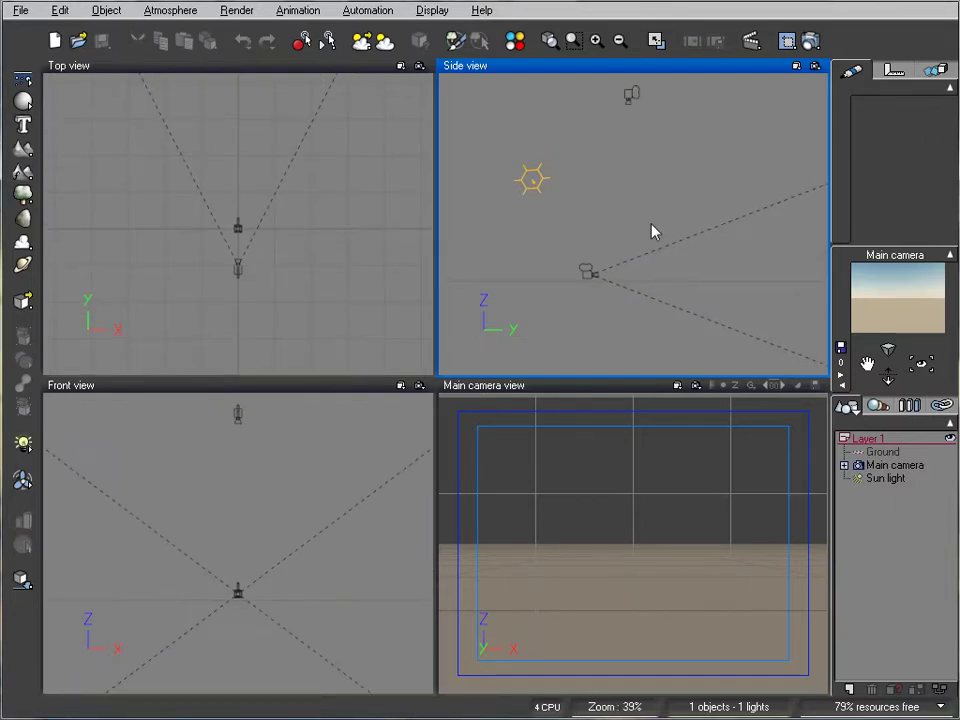
click(302, 216)
right_drag(302, 216, 121, 224)
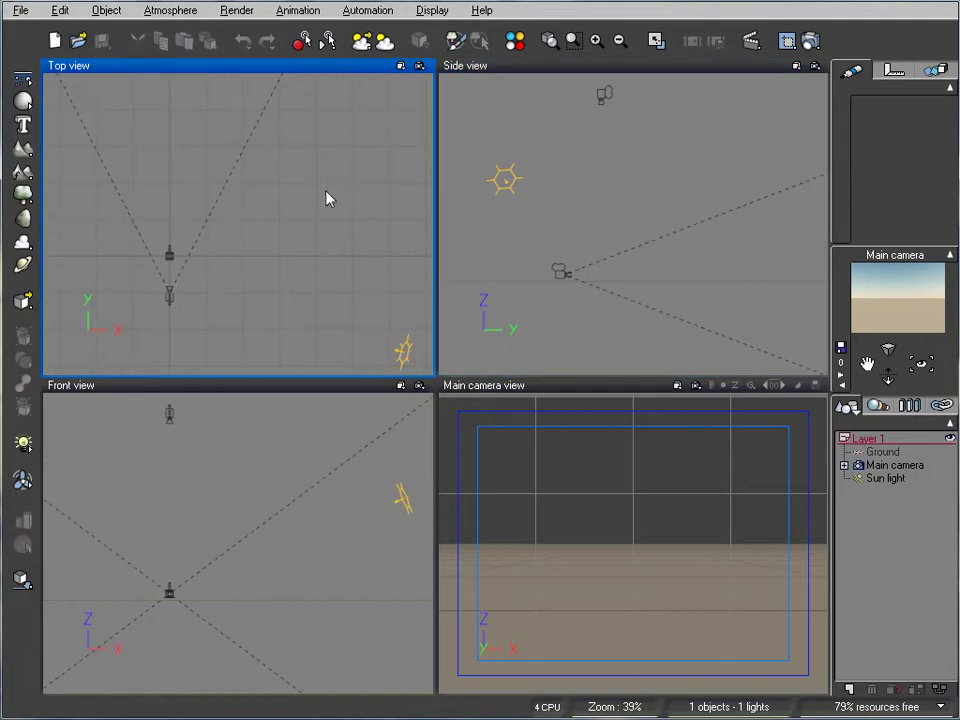
right_drag(326, 198, 404, 192)
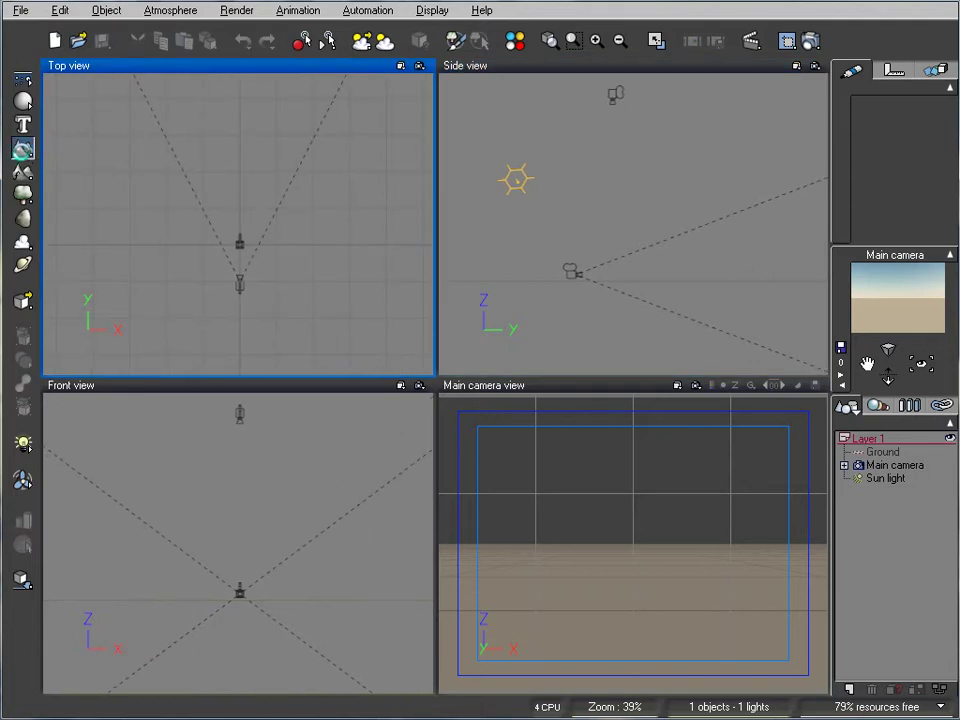
click(24, 150)
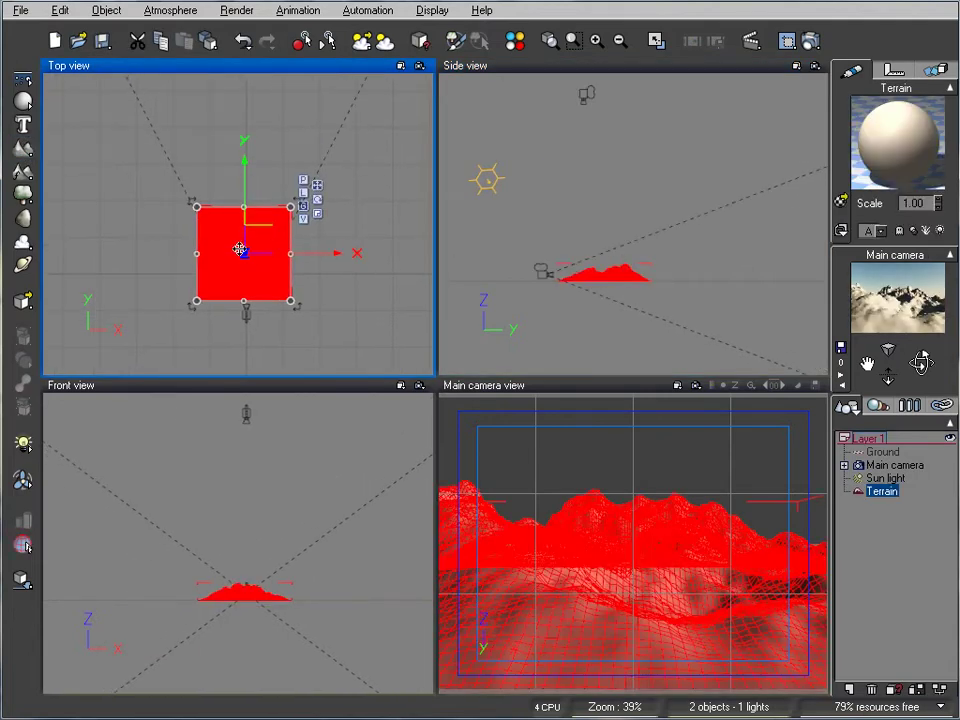
right_click(234, 250)
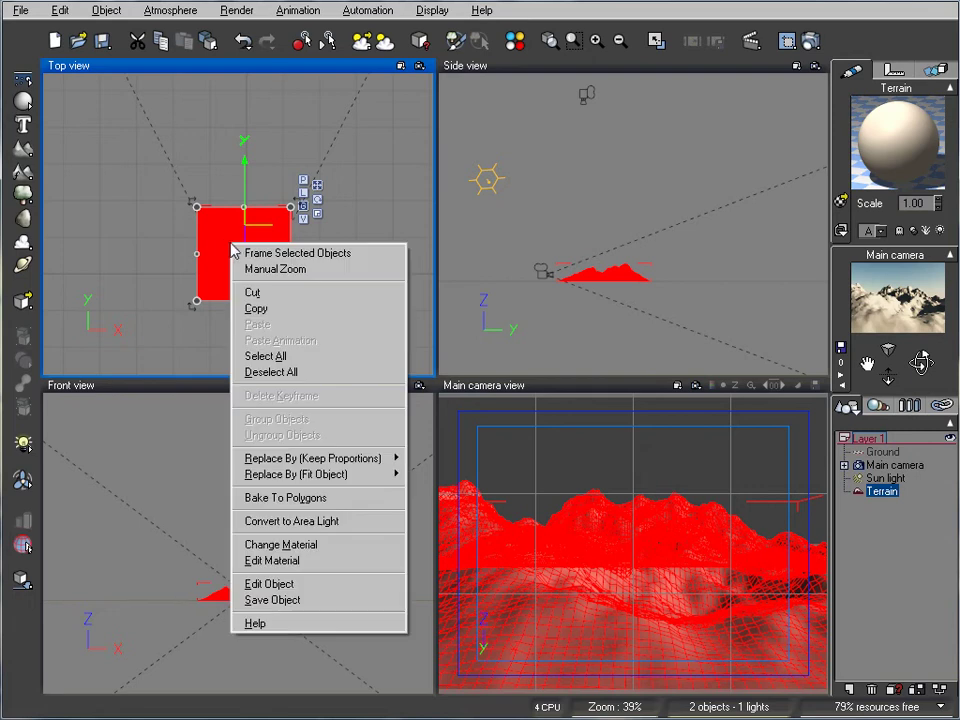
click(333, 583)
click(162, 176)
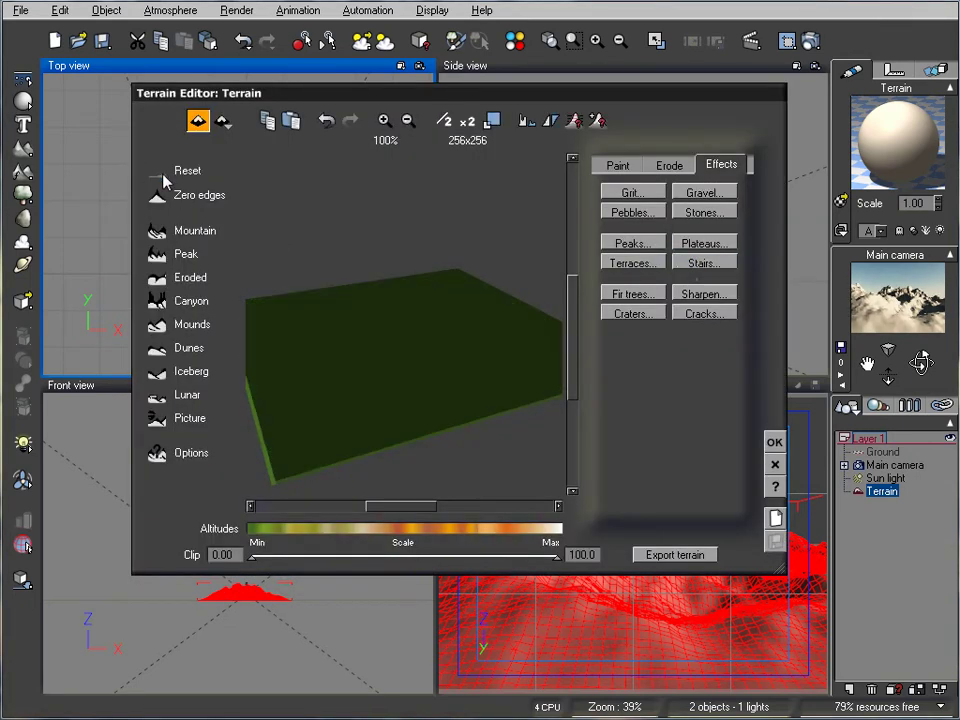
click(158, 254)
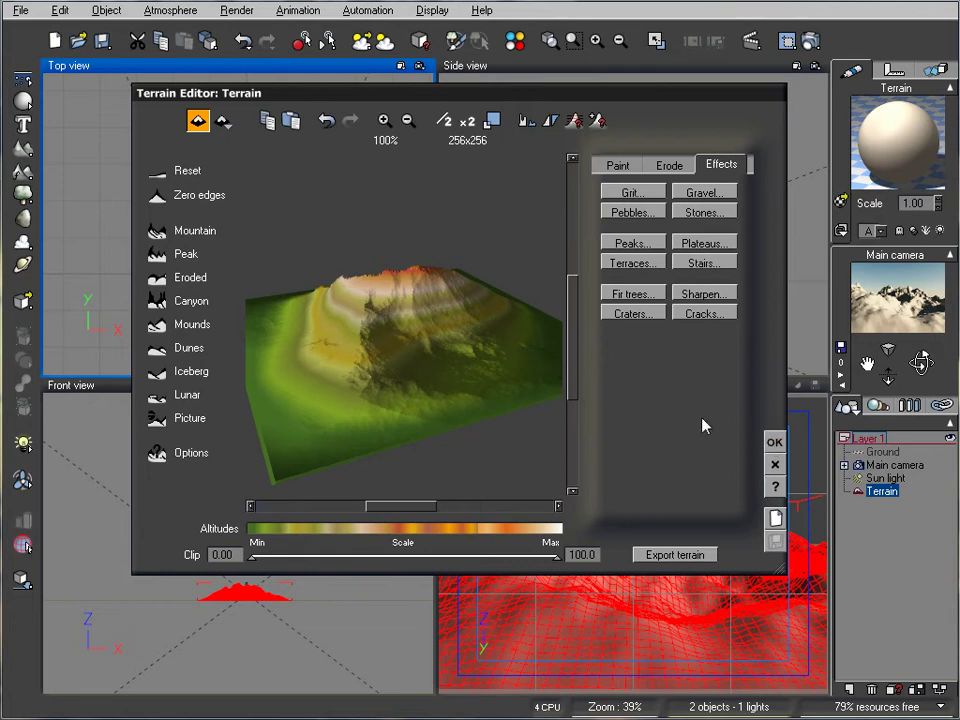
Stretch the terrain along X to more than twice its width and shift it slightly along Y in the top view
right_drag(320, 266, 352, 316)
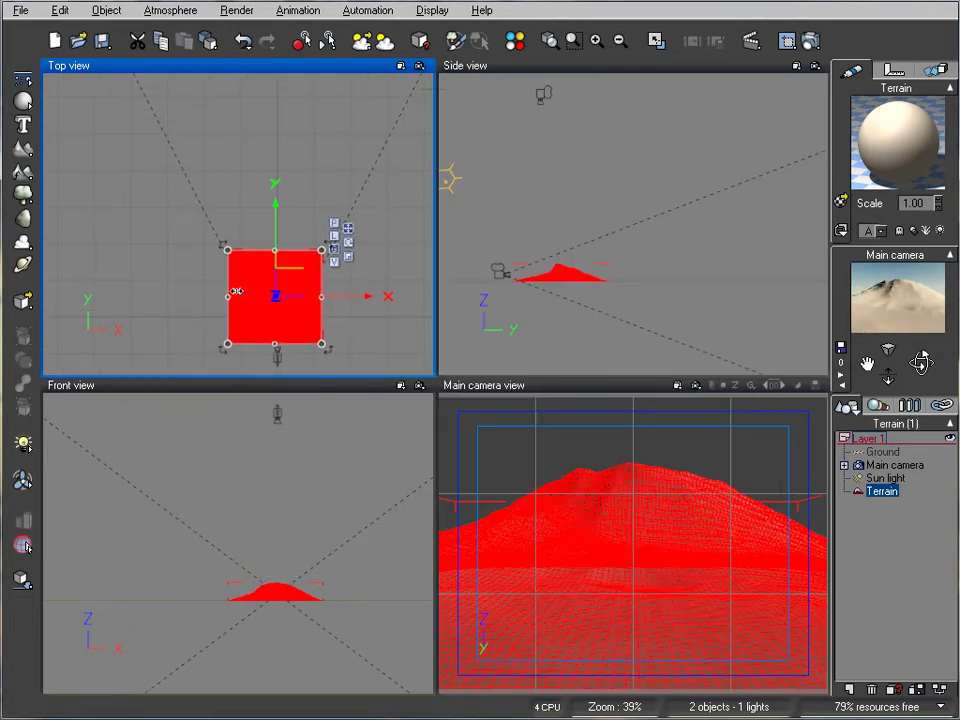
drag(231, 293, 99, 292)
mouse_move(215, 287)
mouse_down()
mouse_move(223, 264)
mouse_move(219, 274)
mouse_up()
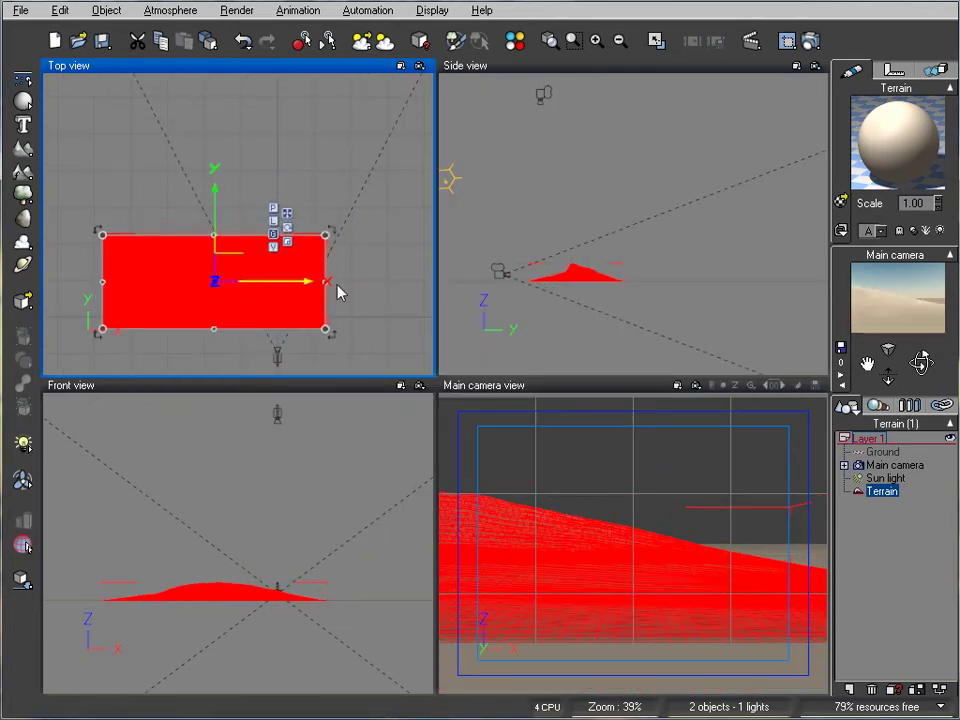
Move the main camera back, raise it to about 10.5 m in the side view, and slightly adjust its tilt
click(626, 289)
click(565, 270)
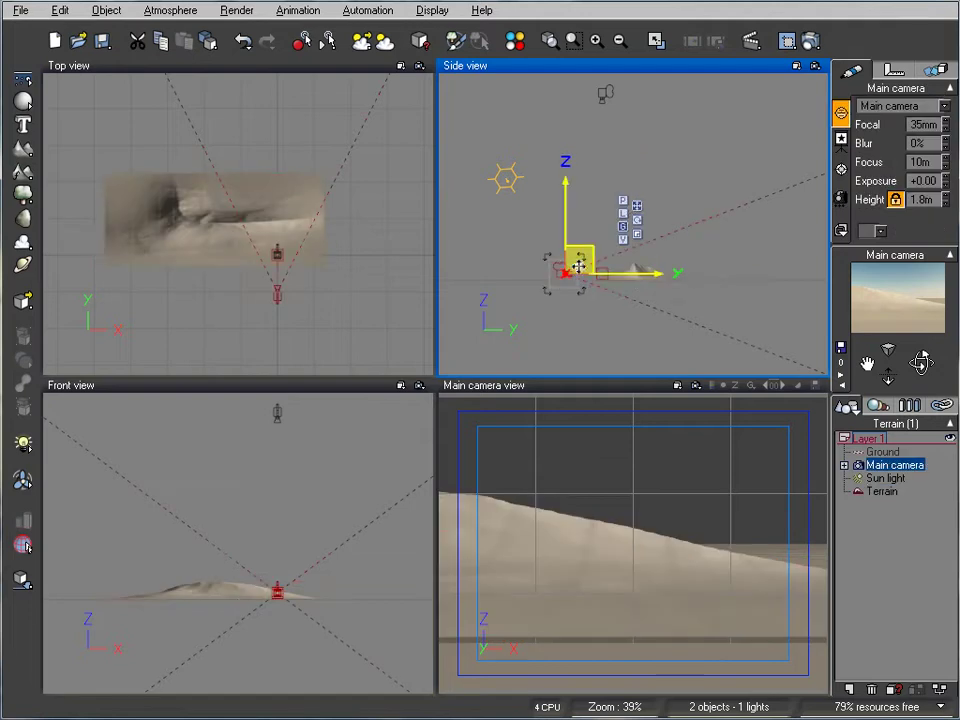
drag(579, 267, 541, 238)
drag(921, 362, 921, 349)
right_drag(284, 228, 337, 266)
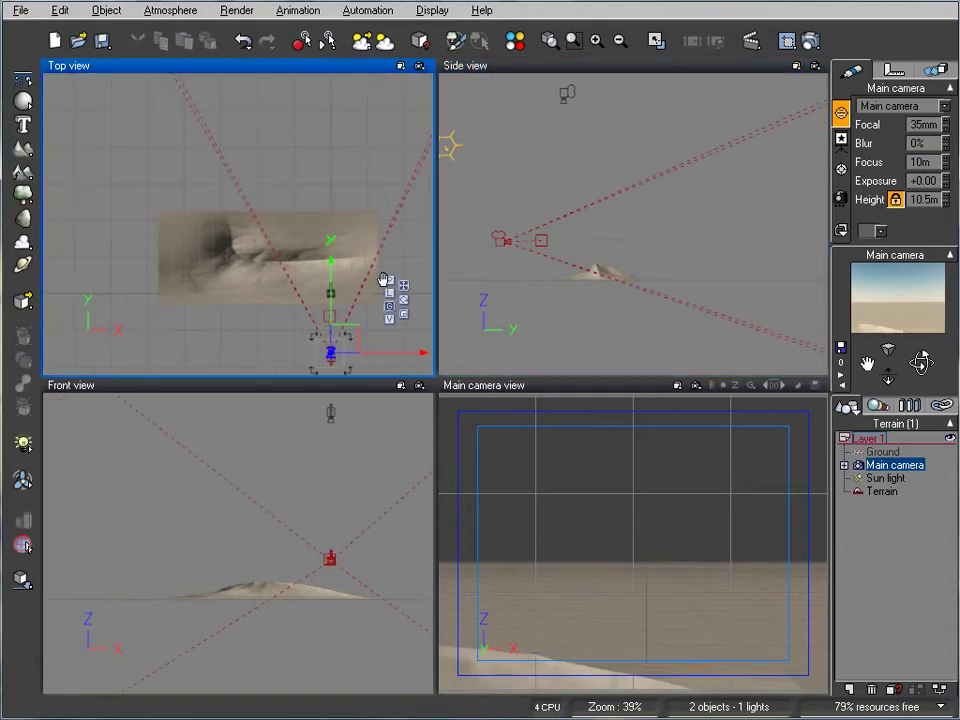
Move the stretched terrain along X in the top view, closer to the main camera's centre line
click(204, 257)
drag(280, 256, 307, 245)
right_drag(232, 246, 157, 286)
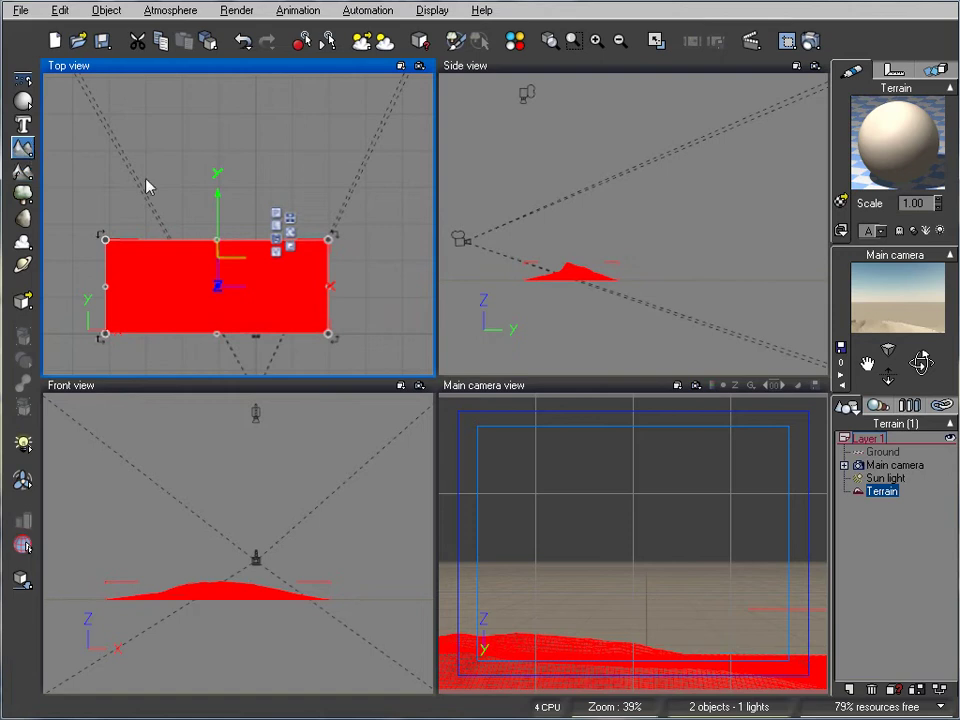
Enlarge a second terrain behind the first, then reset its shape and regenerate it with the Peak preset
drag(283, 180, 374, 162)
right_click(285, 222)
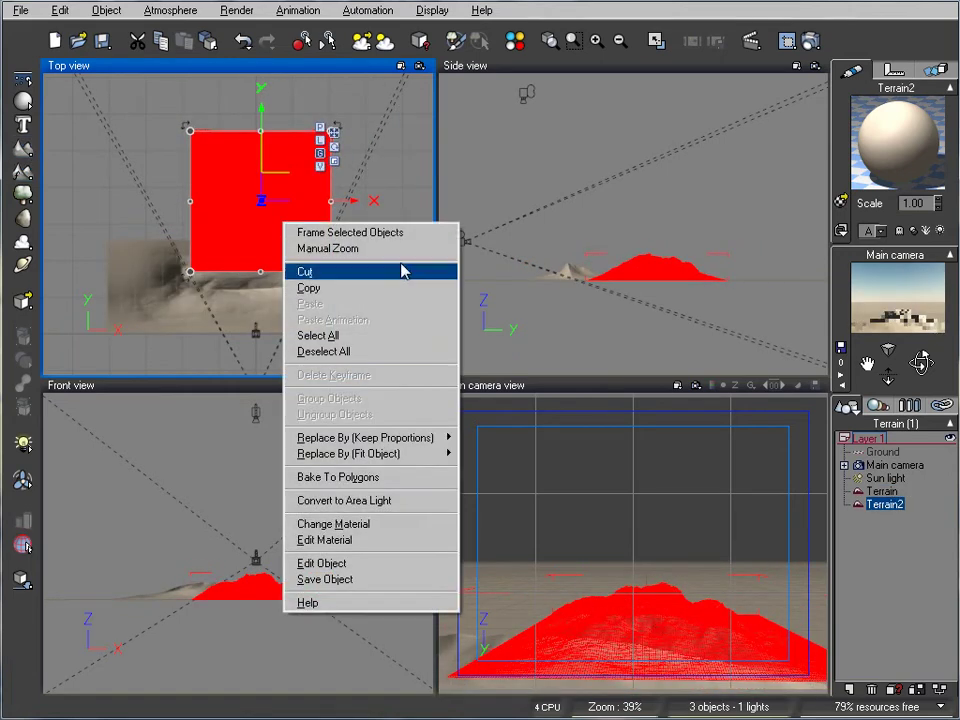
click(390, 569)
click(158, 172)
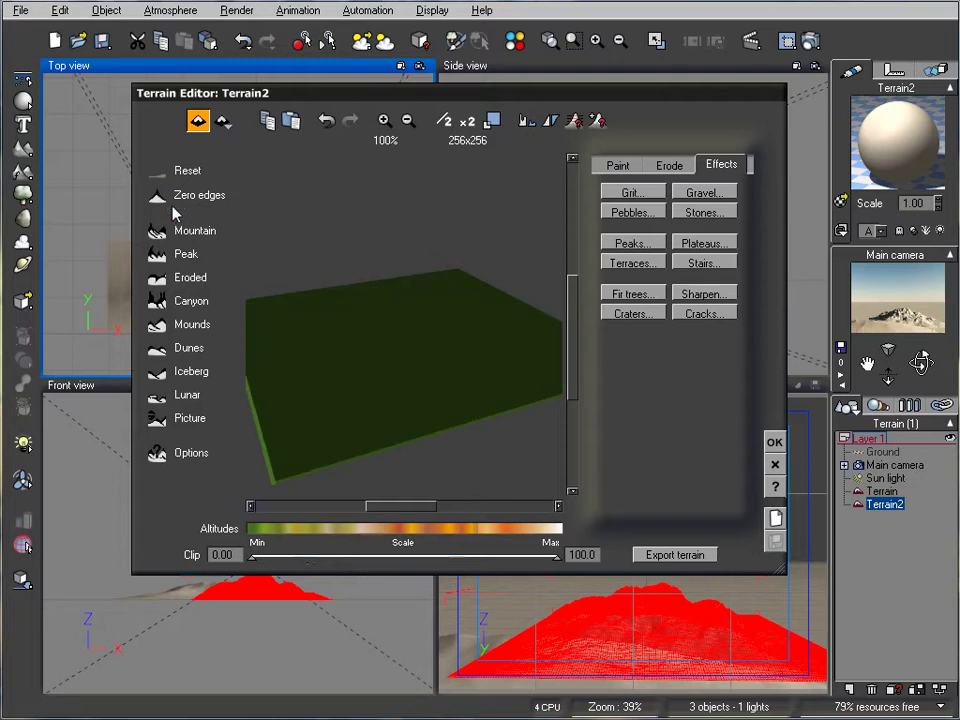
click(156, 256)
click(774, 442)
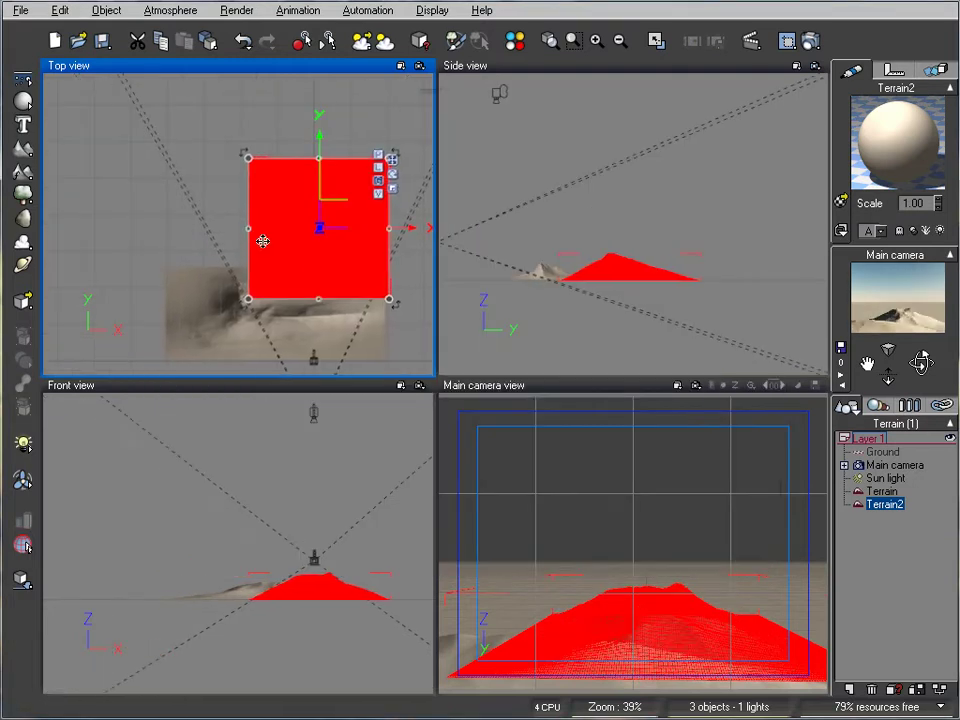
Stretch the second terrain widely along X in both directions and reposition it behind the foreground terrain
drag(249, 231, 60, 205)
drag(236, 209, 380, 212)
drag(202, 228, 170, 234)
right_drag(216, 235, 178, 319)
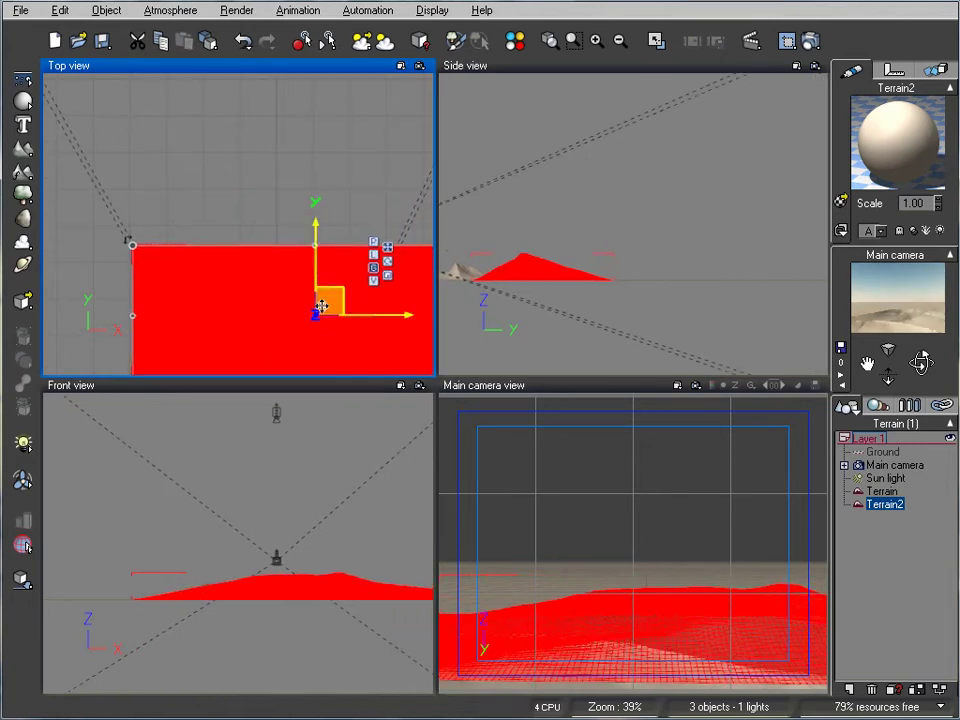
Duplicate the second terrain, place the copy behind it and enlarge it to span the camera's field of view
alt+drag(322, 306, 168, 195)
drag(343, 205, 424, 204)
right_drag(424, 204, 356, 233)
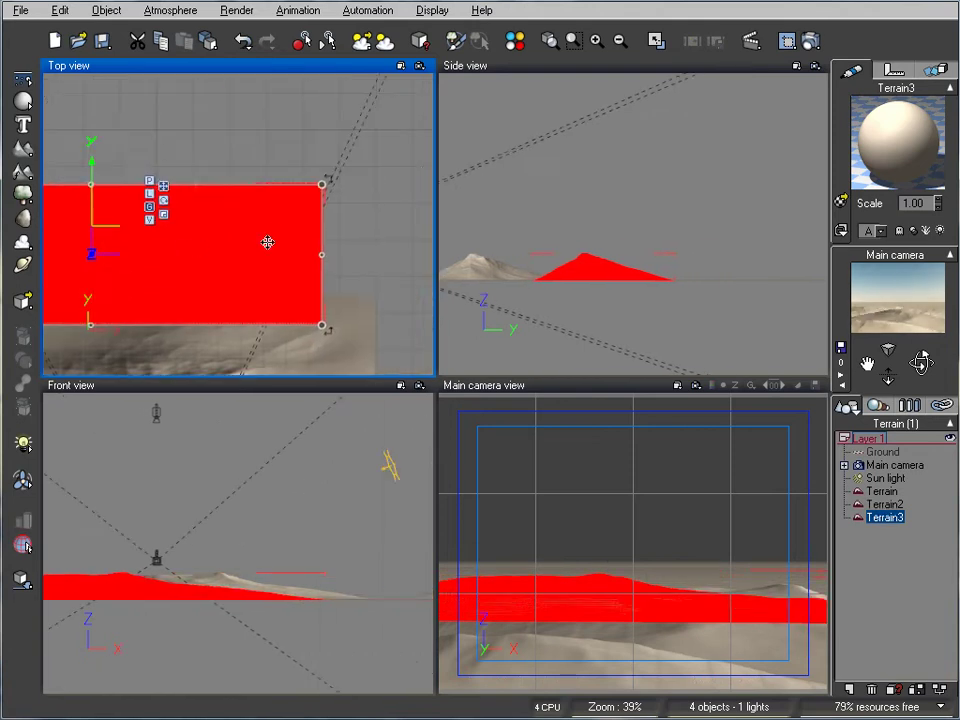
drag(322, 179, 414, 149)
right_drag(190, 214, 281, 242)
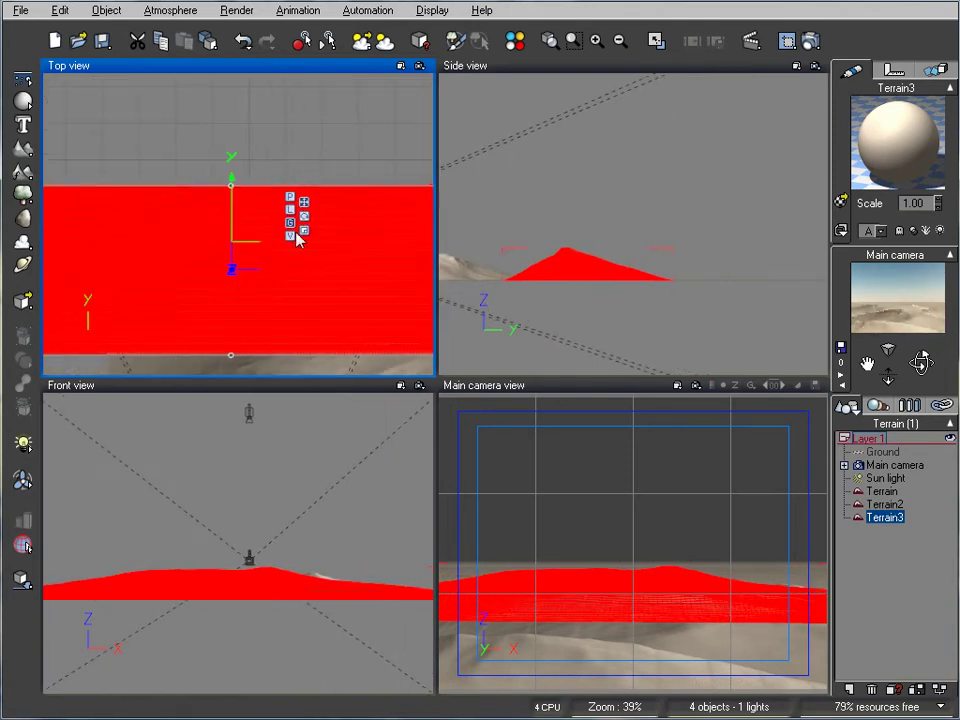
drag(239, 251, 170, 250)
Add and enlarge another terrain farther from the camera, then reset its shape and regenerate it with the Peak preset
scroll(179, 245, down, 5)
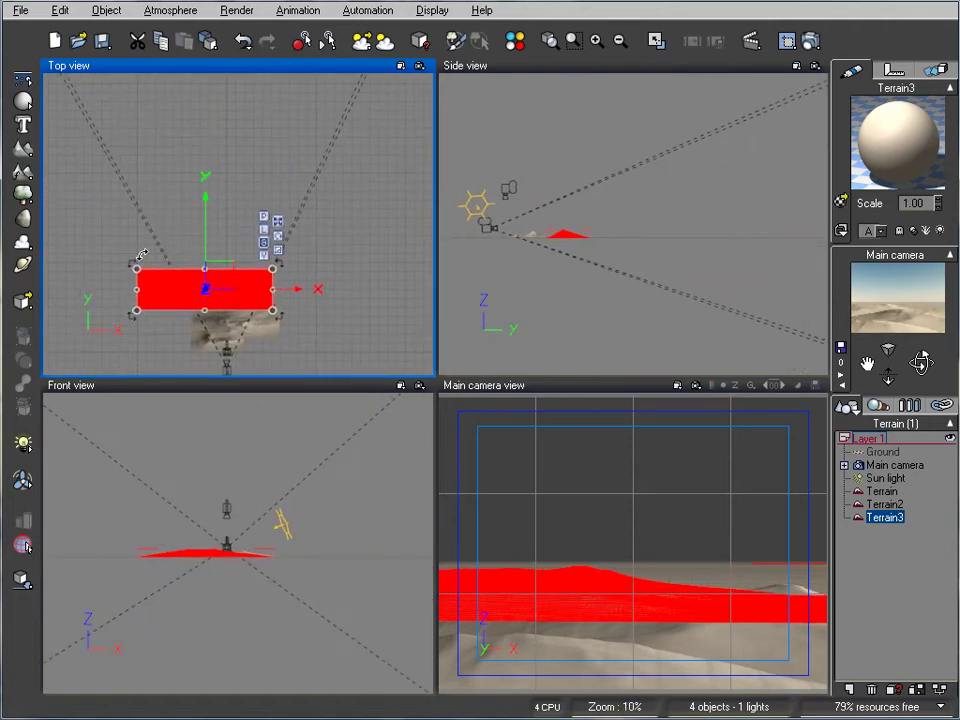
click(22, 147)
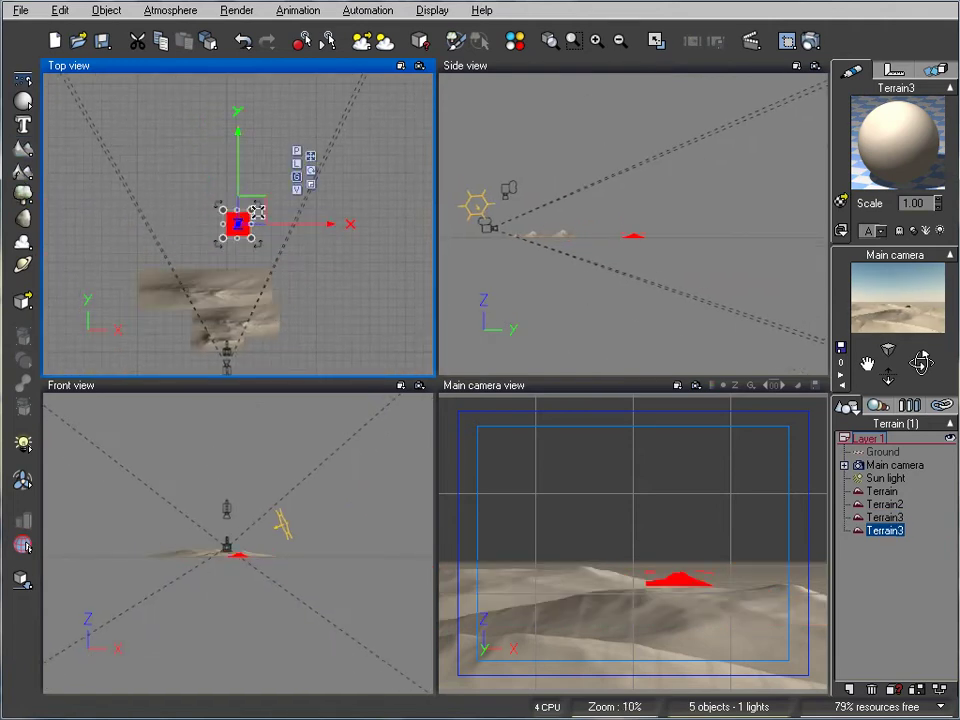
drag(253, 204, 303, 159)
right_click(250, 187)
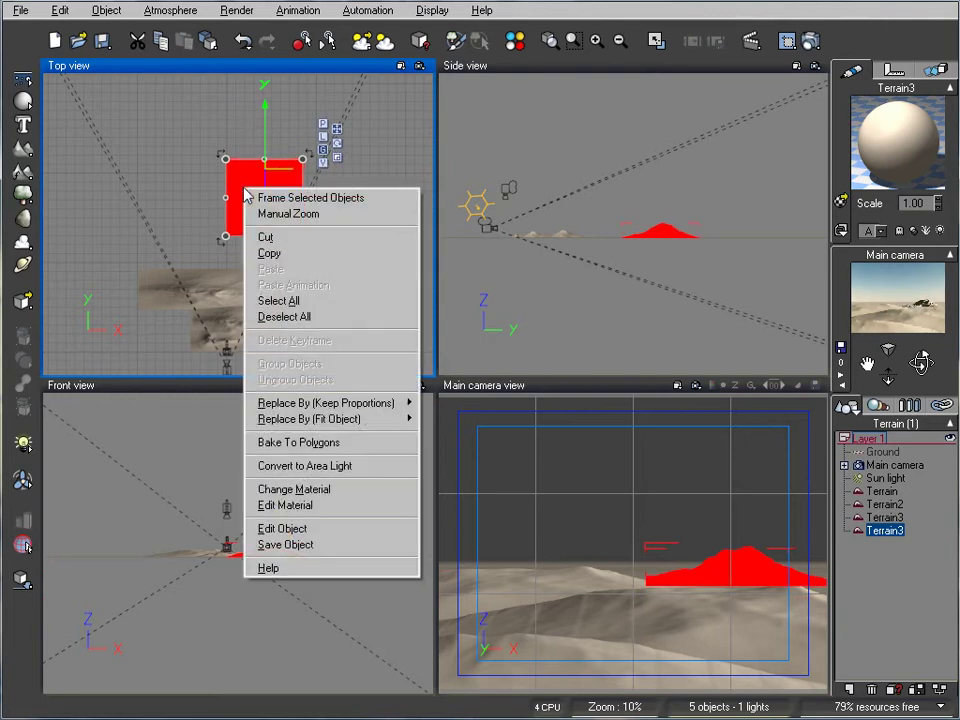
click(352, 530)
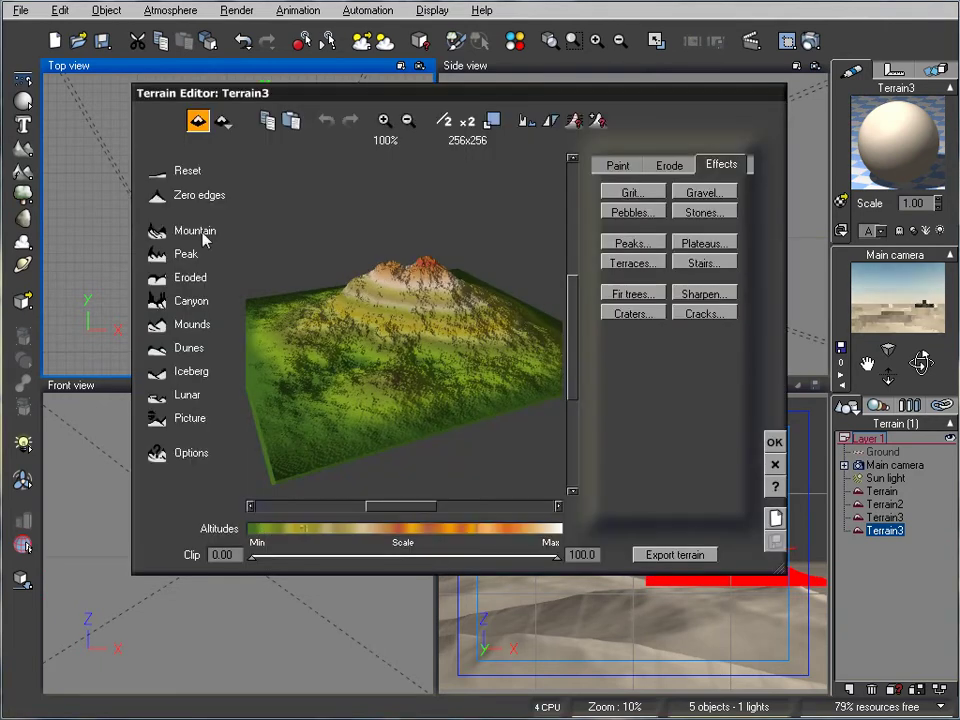
click(158, 172)
click(157, 253)
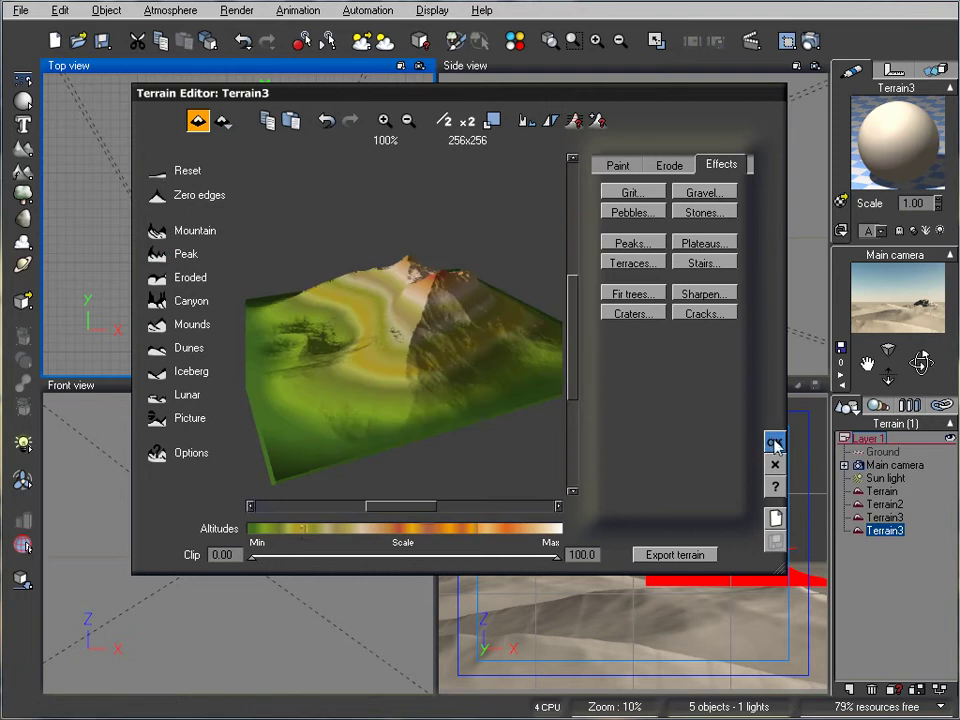
click(775, 442)
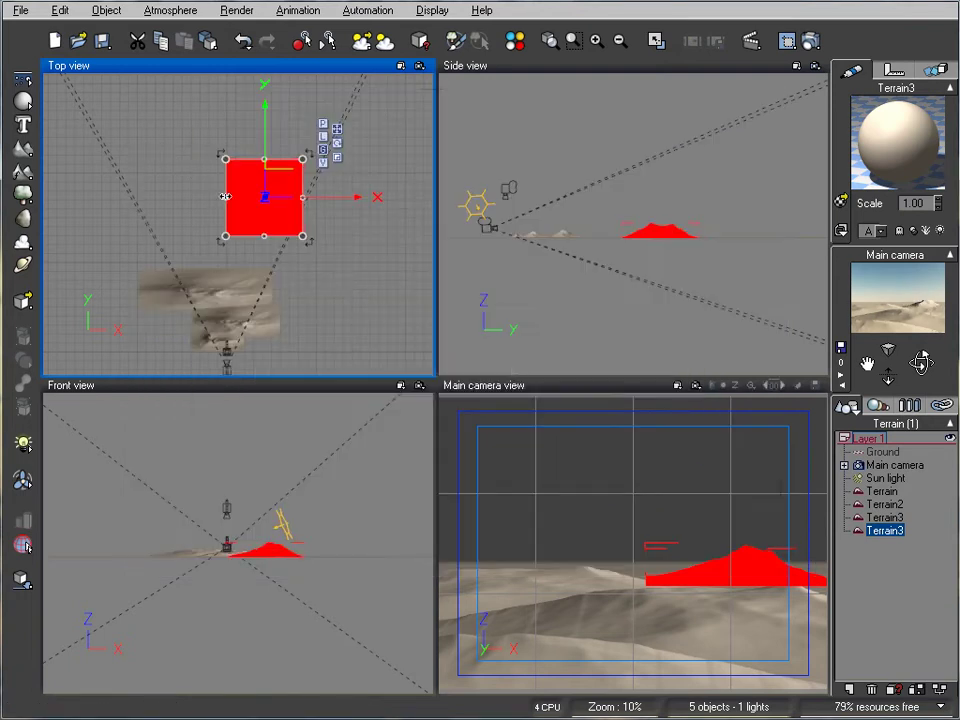
Stretch the new terrain along X, adjust its overall scale, and position it directly behind the duplicated terrain
drag(225, 197, 117, 197)
drag(303, 158, 347, 141)
drag(250, 173, 262, 211)
drag(358, 176, 316, 215)
drag(240, 231, 271, 231)
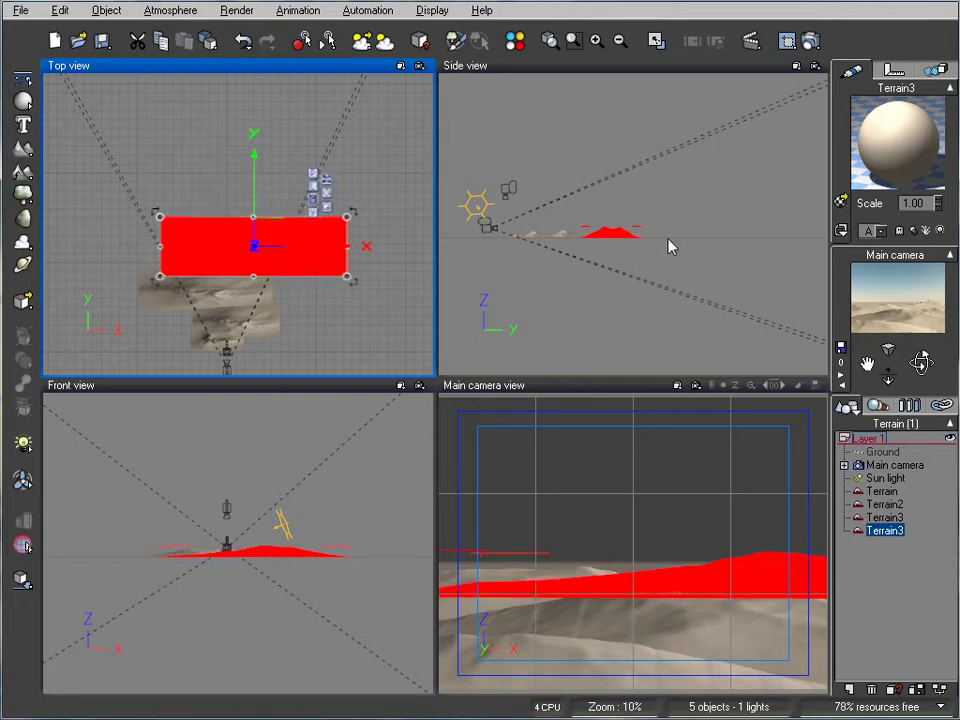
Add and enlarge a more distant terrain toward negative X, then reset it and regenerate it with the Mountain preset
right_drag(283, 130, 292, 143)
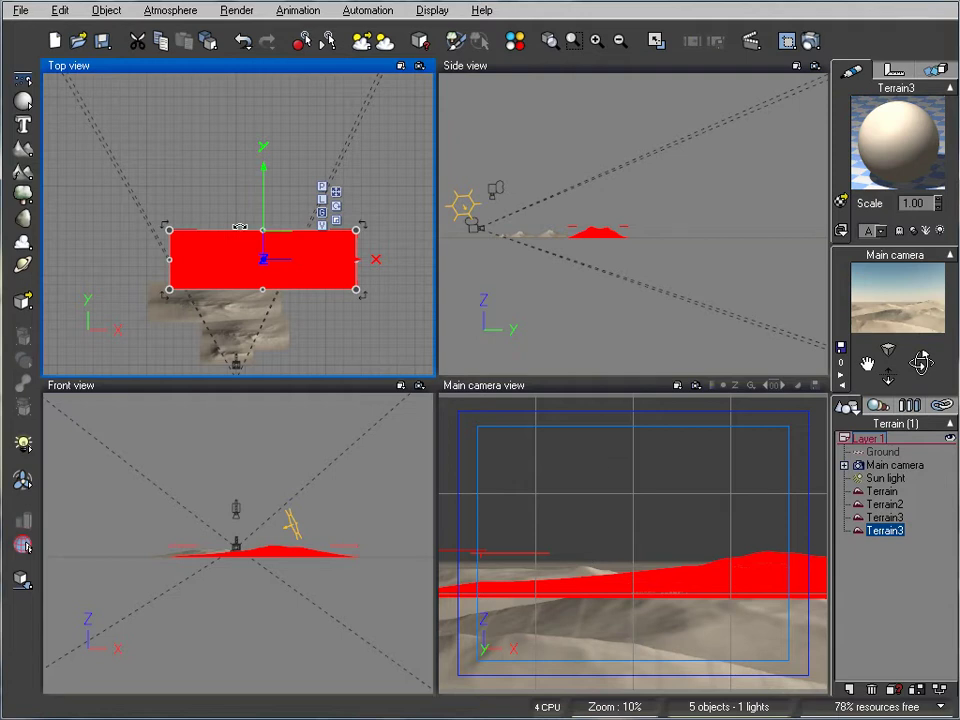
click(30, 150)
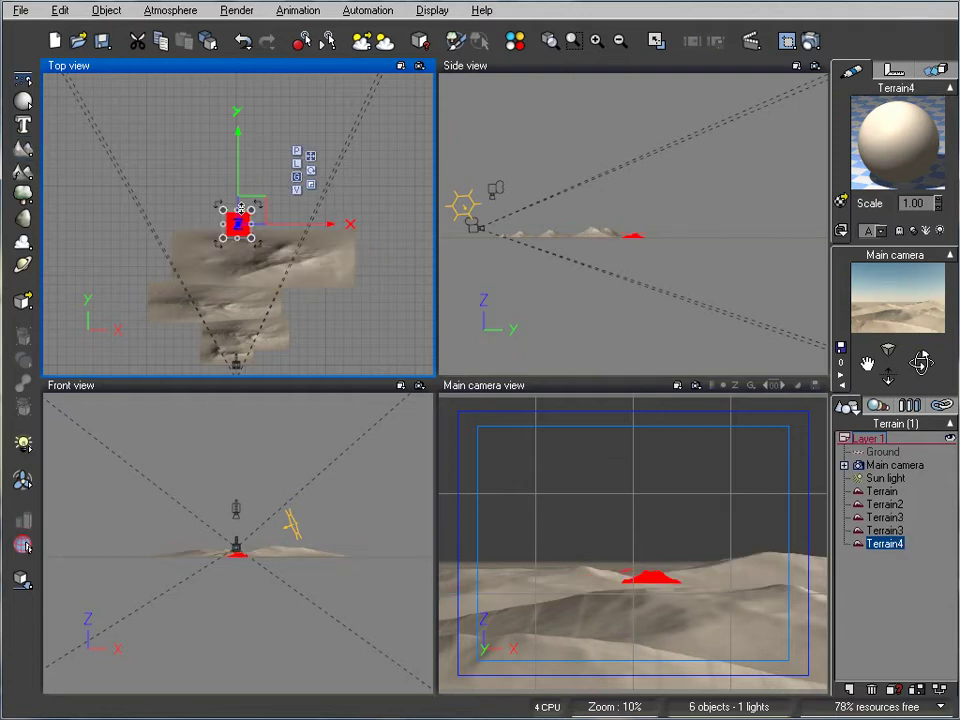
drag(235, 202, 168, 201)
right_click(168, 200)
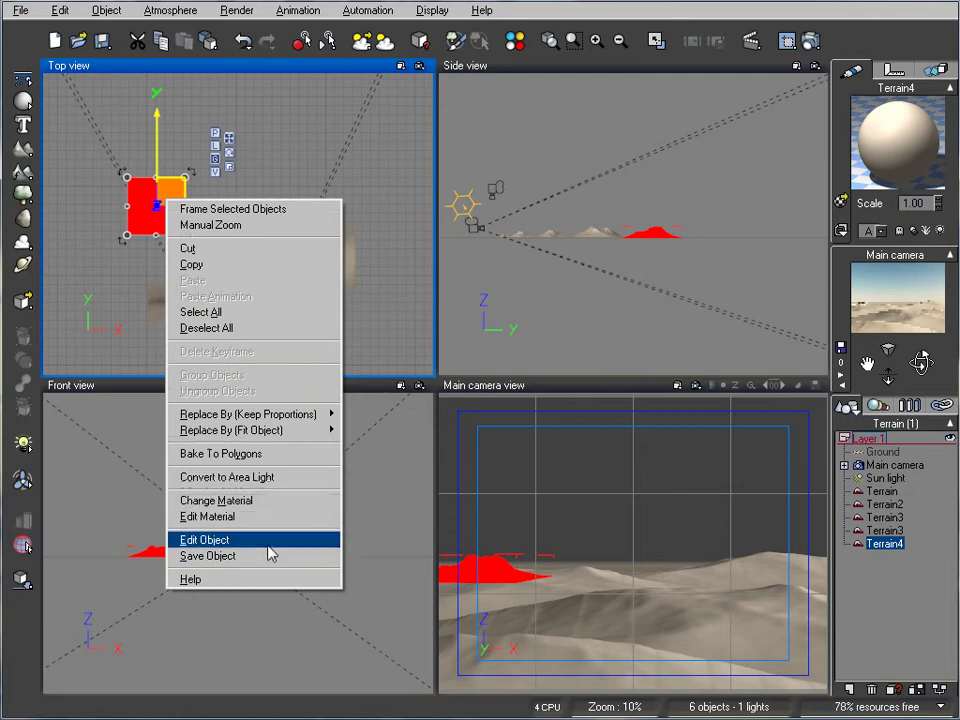
click(205, 540)
click(160, 172)
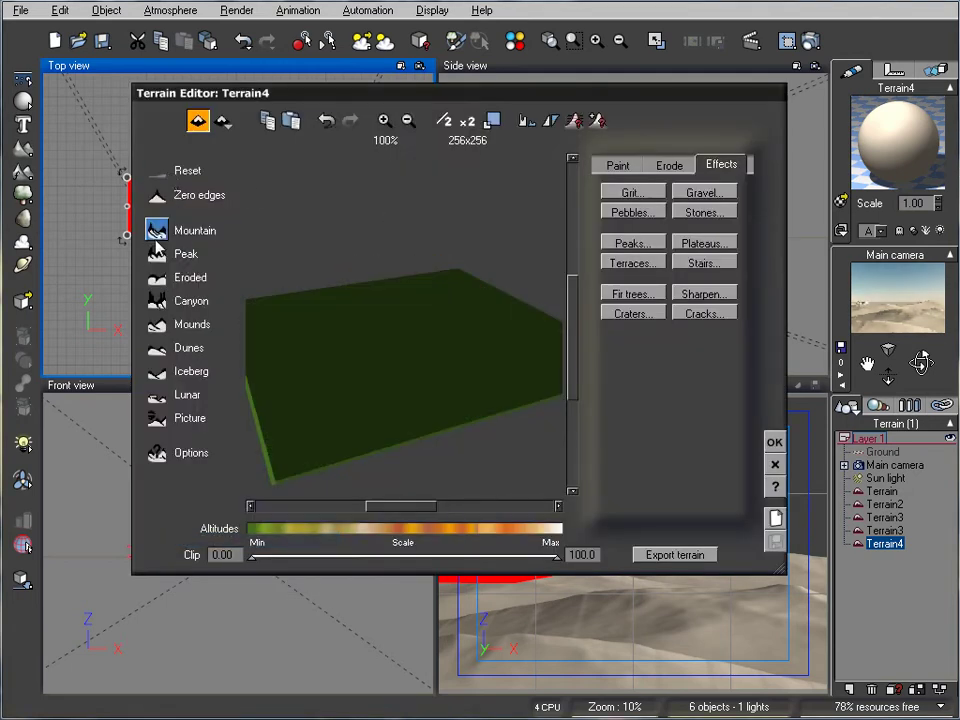
click(156, 236)
click(775, 443)
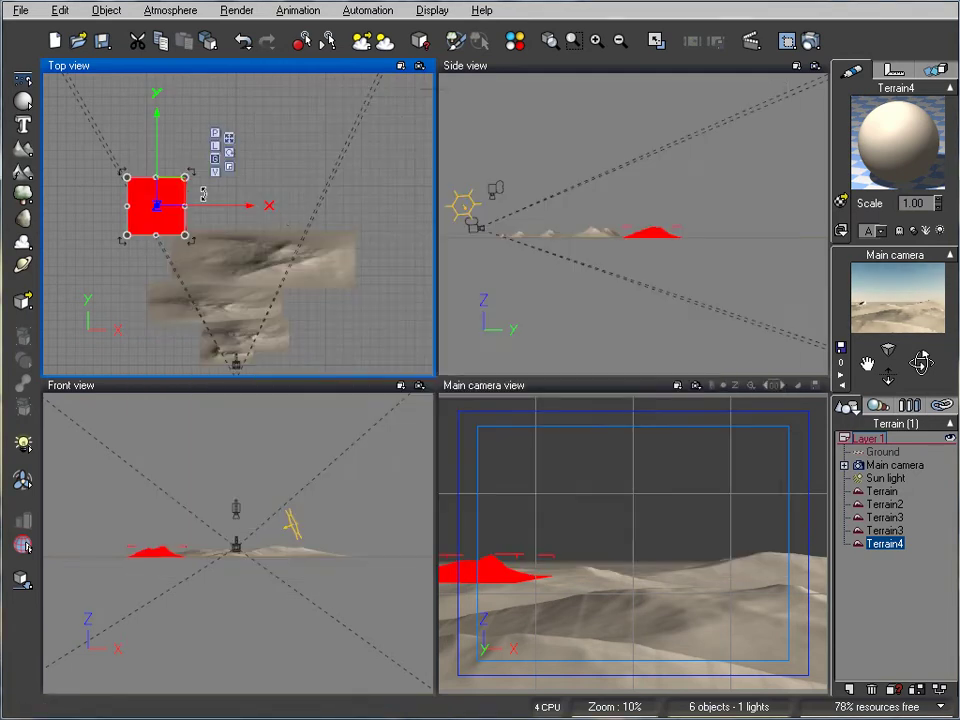
Stretch the Mountain terrain along X across the camera's field of view, enlarge it slightly and adjust its position
drag(190, 199, 336, 202)
drag(127, 175, 101, 170)
drag(229, 195, 208, 196)
Add a further terrain behind the Mountain terrain, enlarge it and stretch it along X beyond the camera's field of view
right_drag(267, 176, 271, 218)
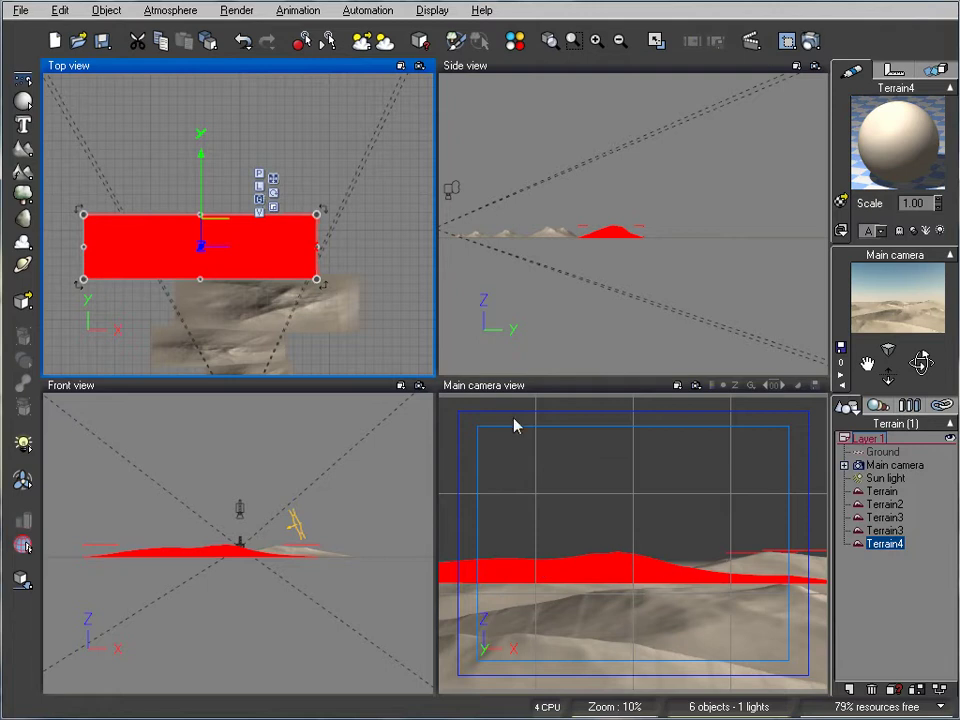
right_drag(219, 179, 218, 203)
click(19, 151)
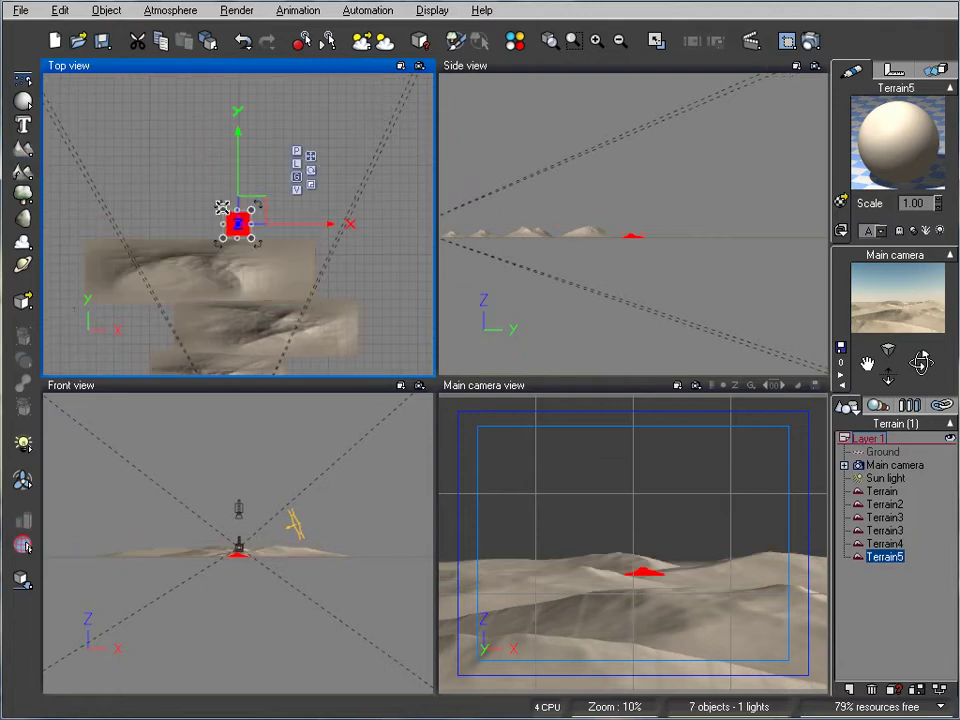
drag(223, 208, 92, 141)
drag(248, 190, 372, 190)
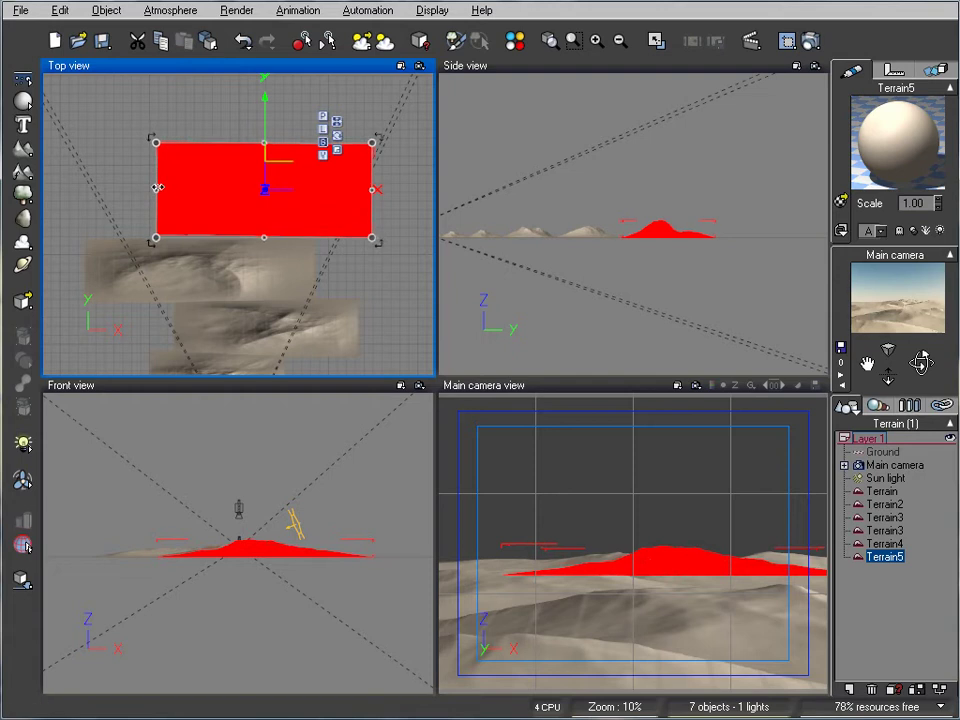
drag(157, 190, 73, 190)
right_drag(182, 230, 183, 236)
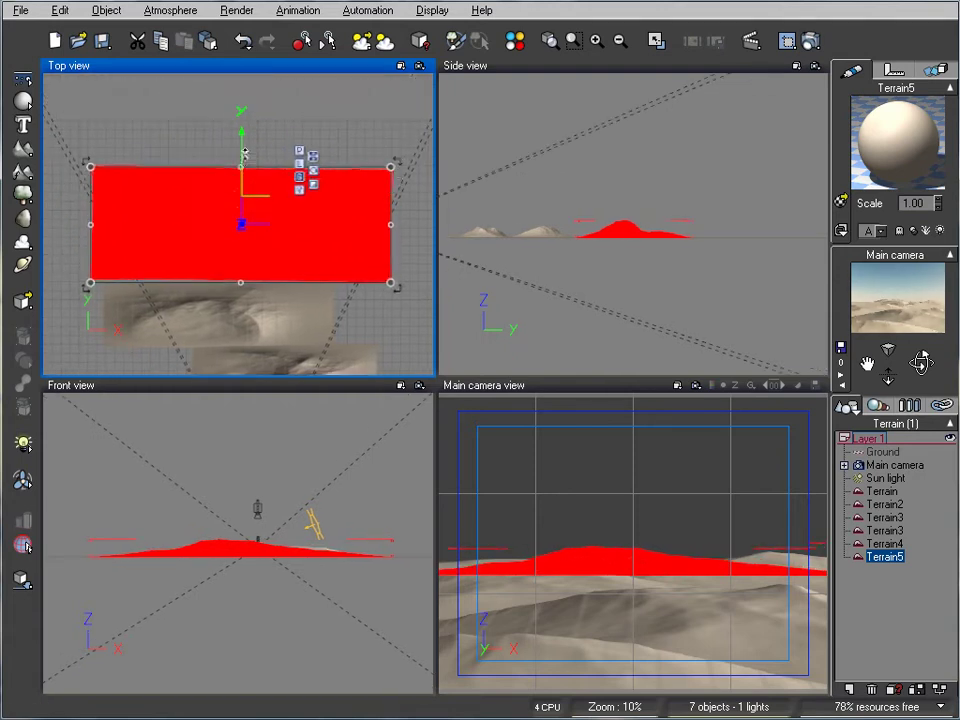
Extend the farthest terrain along positive Y and regenerate its shape with the Mountain preset
drag(241, 187, 242, 149)
right_click(266, 212)
click(368, 551)
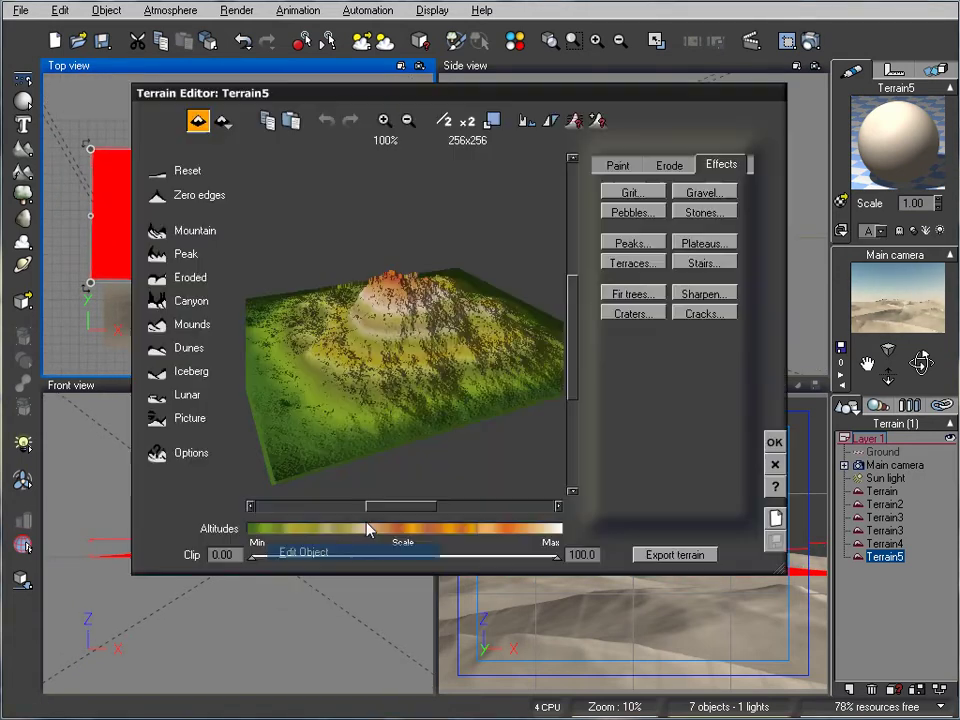
click(195, 232)
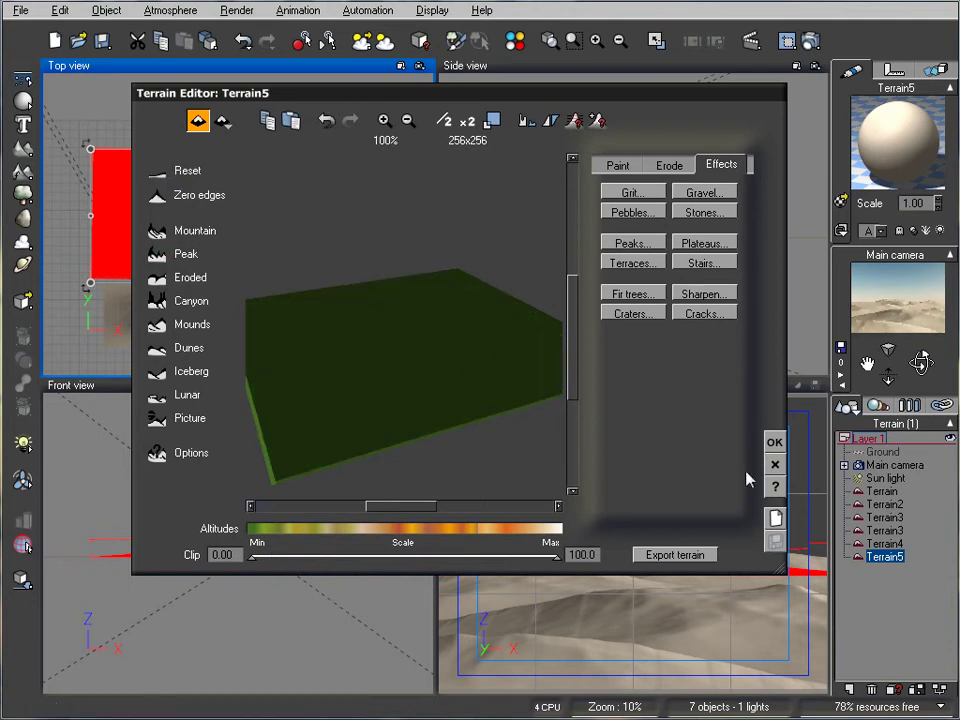
click(160, 255)
click(774, 444)
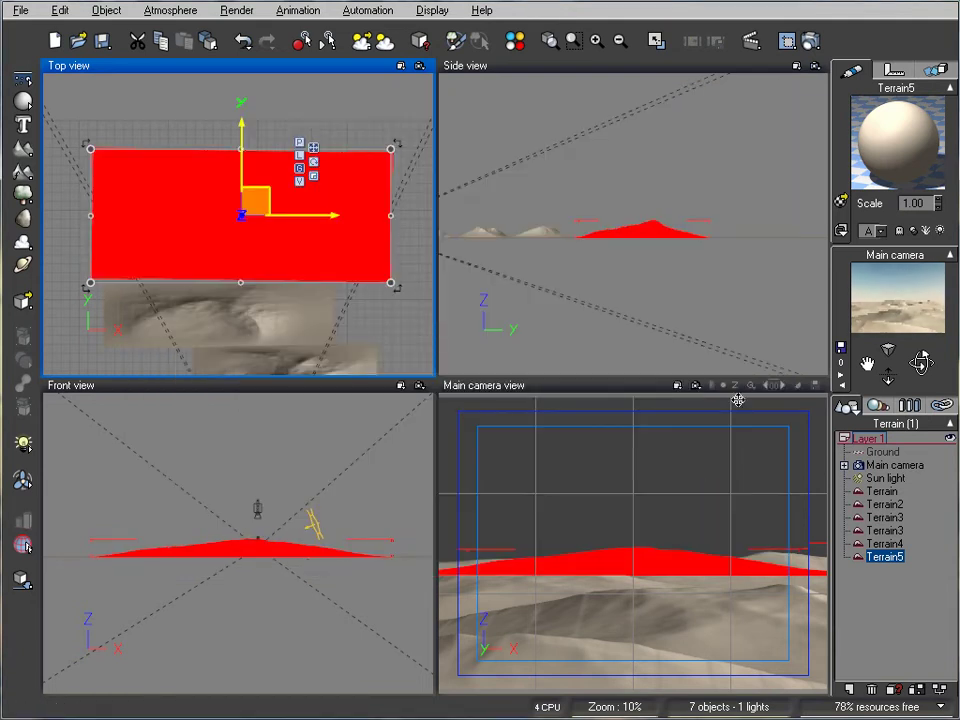
Render the scene to screen at Preview quality with the Standard PC (4:3) aspect ratio, and close the finished render
click(812, 40)
click(210, 362)
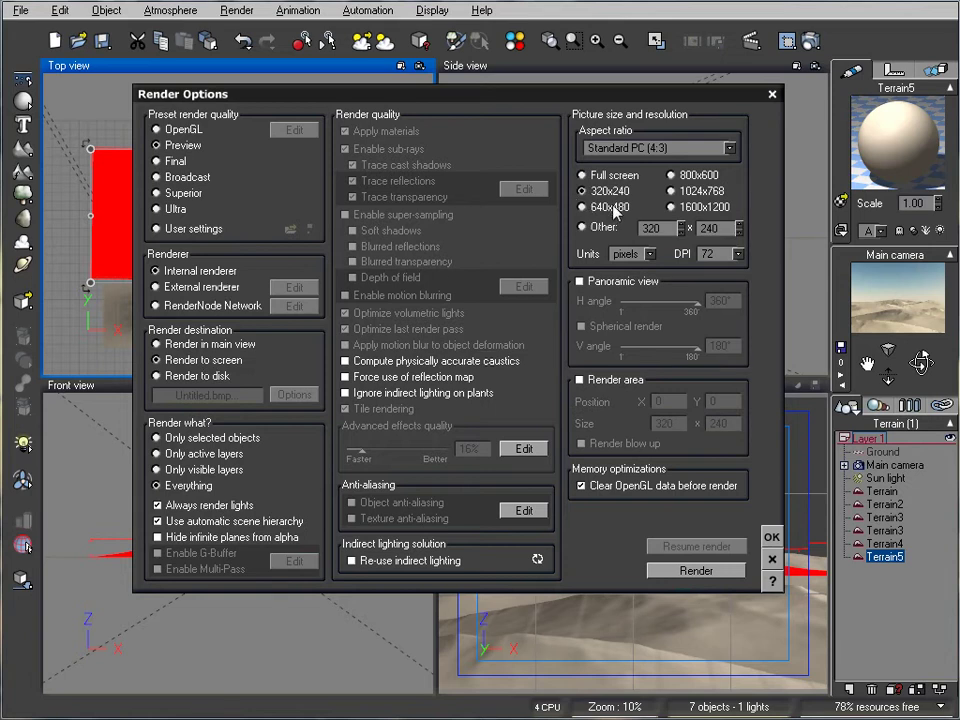
click(730, 148)
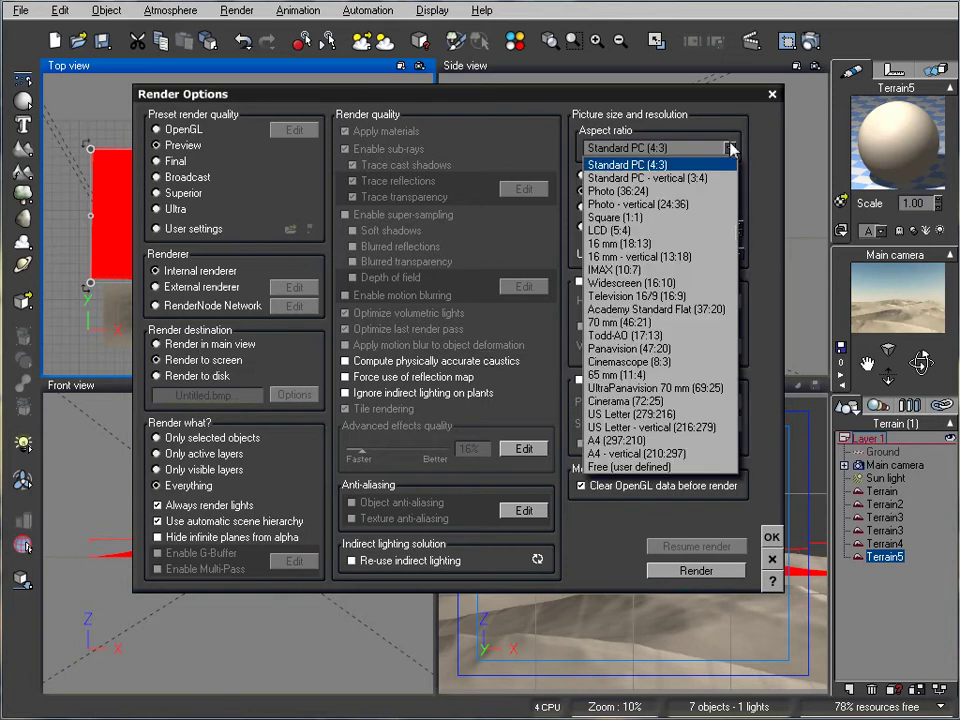
click(780, 127)
click(689, 576)
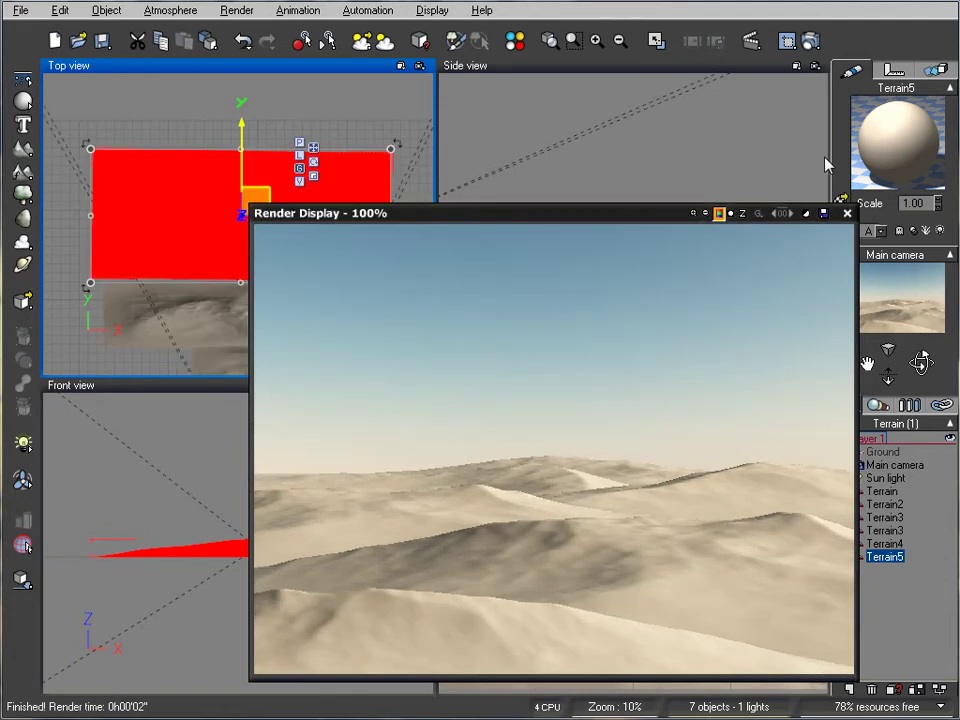
click(843, 213)
Apply the Vegetation & Orange Rocks landscape material to all six terrains and check it with a test render
click(885, 478)
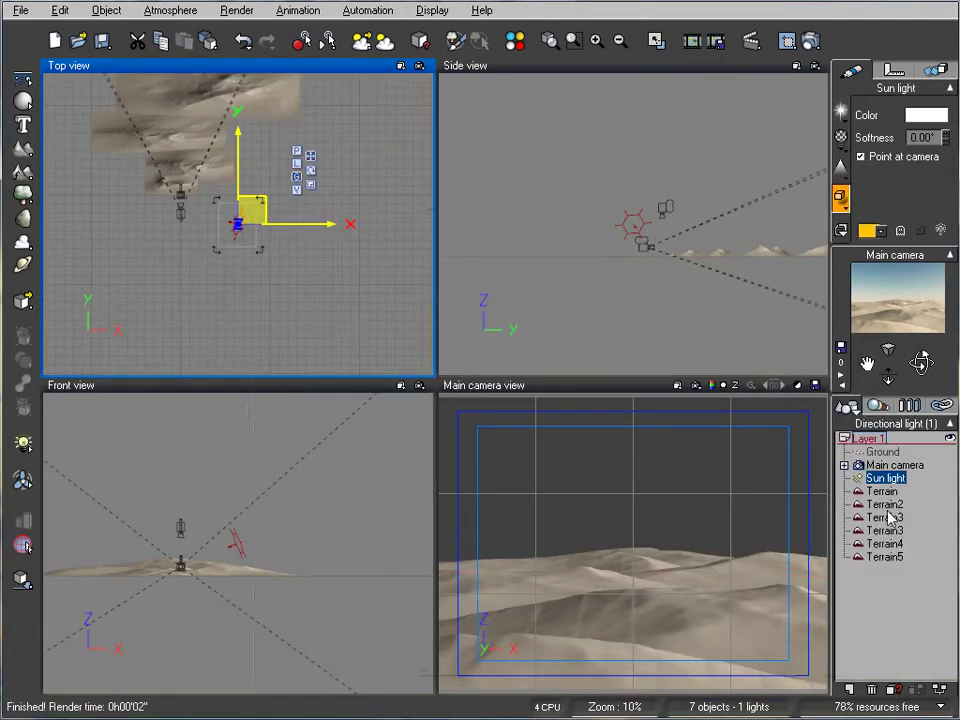
click(882, 491)
shift+click(885, 557)
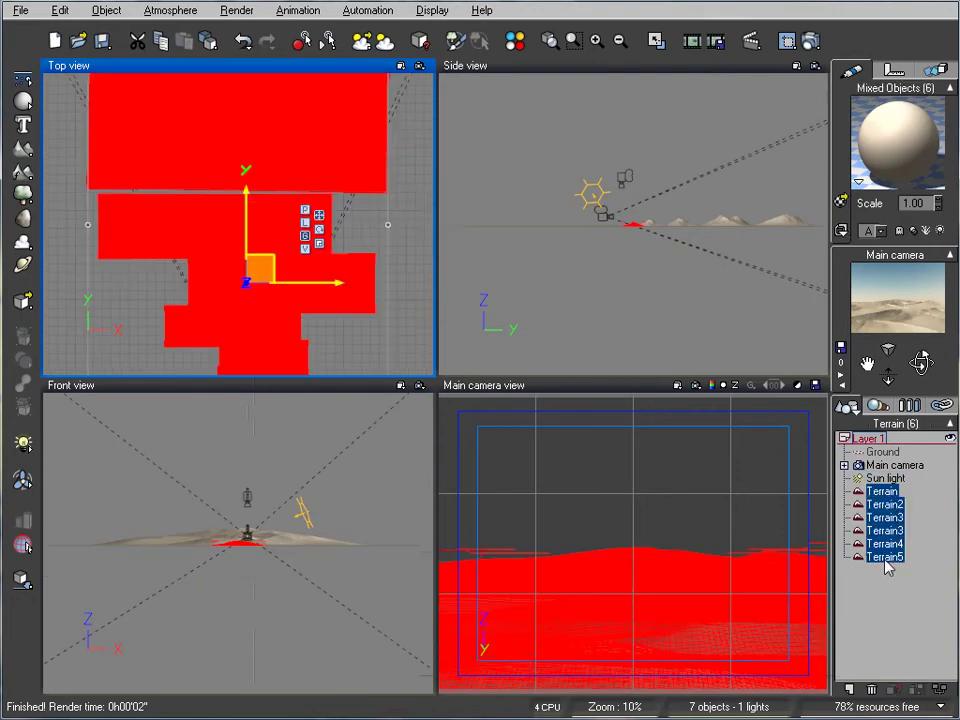
click(840, 203)
drag(283, 374, 287, 278)
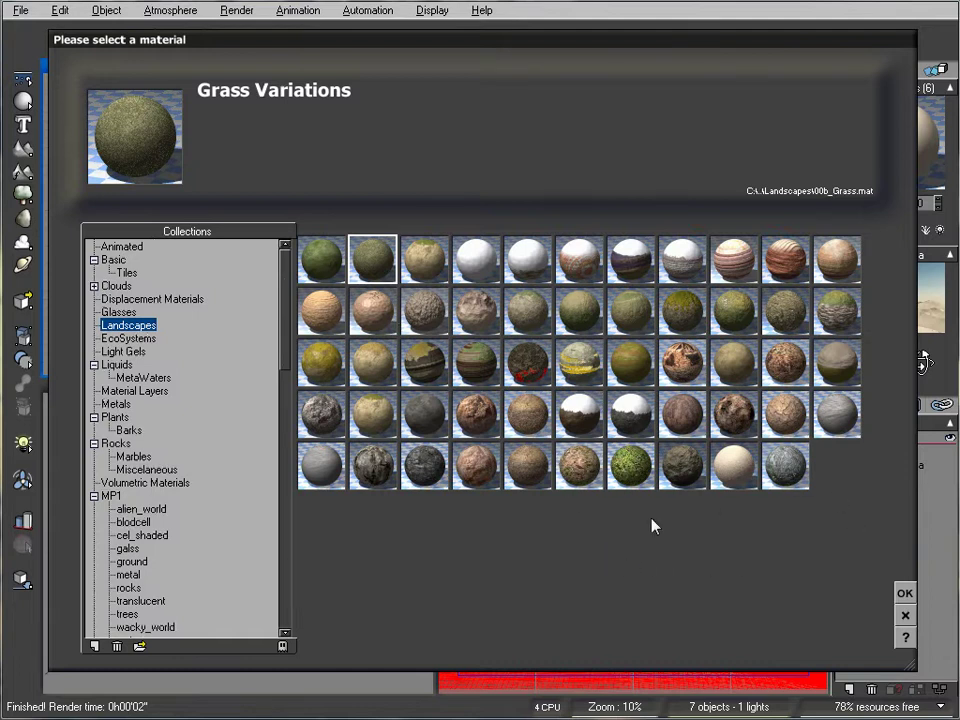
click(579, 465)
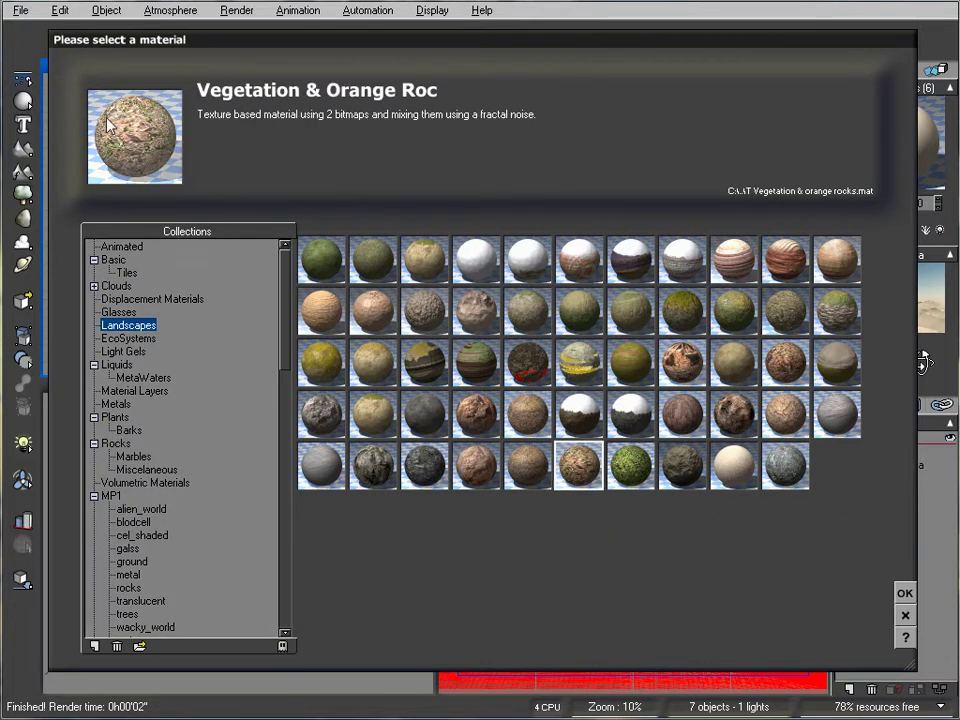
click(905, 594)
click(710, 385)
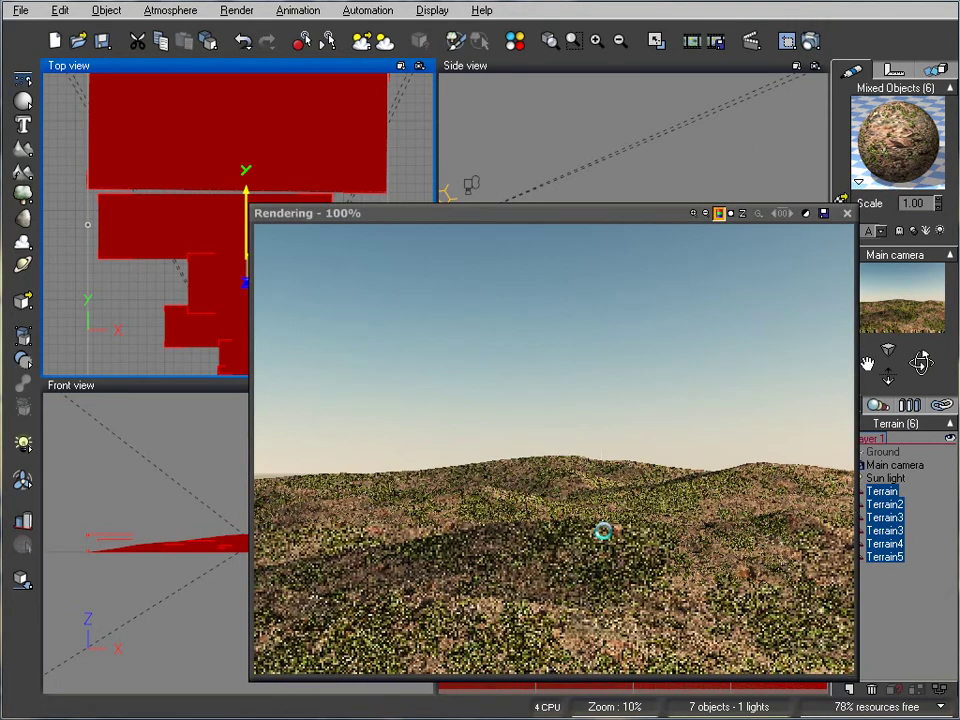
click(846, 214)
Replace the six terrains' material with the pale beige sand material from the Landscapes collection and check it with a test render
click(841, 200)
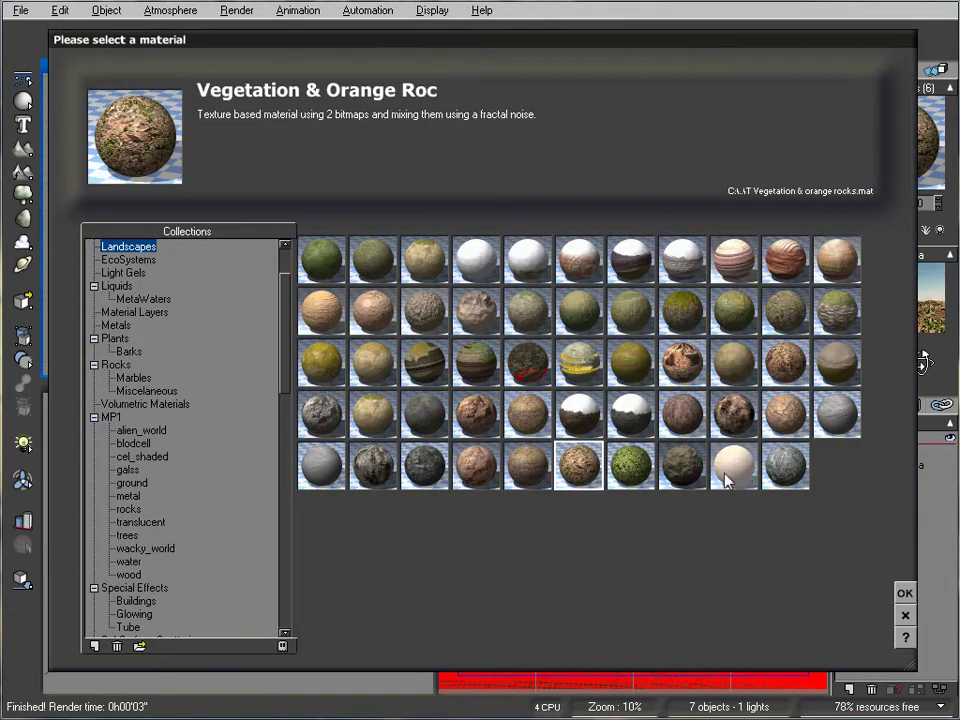
click(727, 481)
click(904, 593)
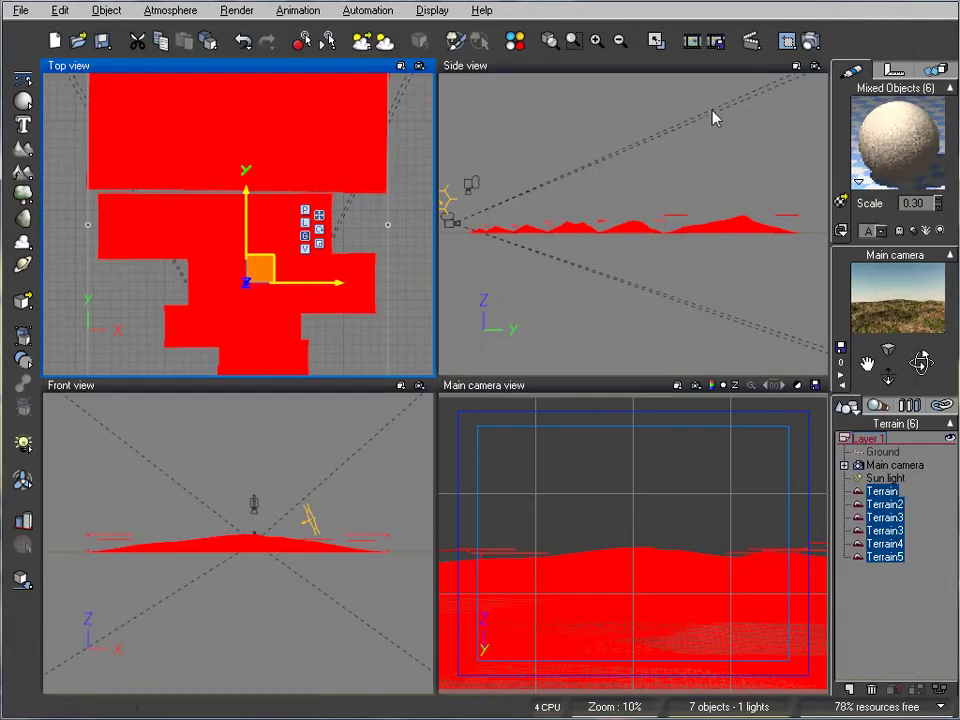
click(809, 40)
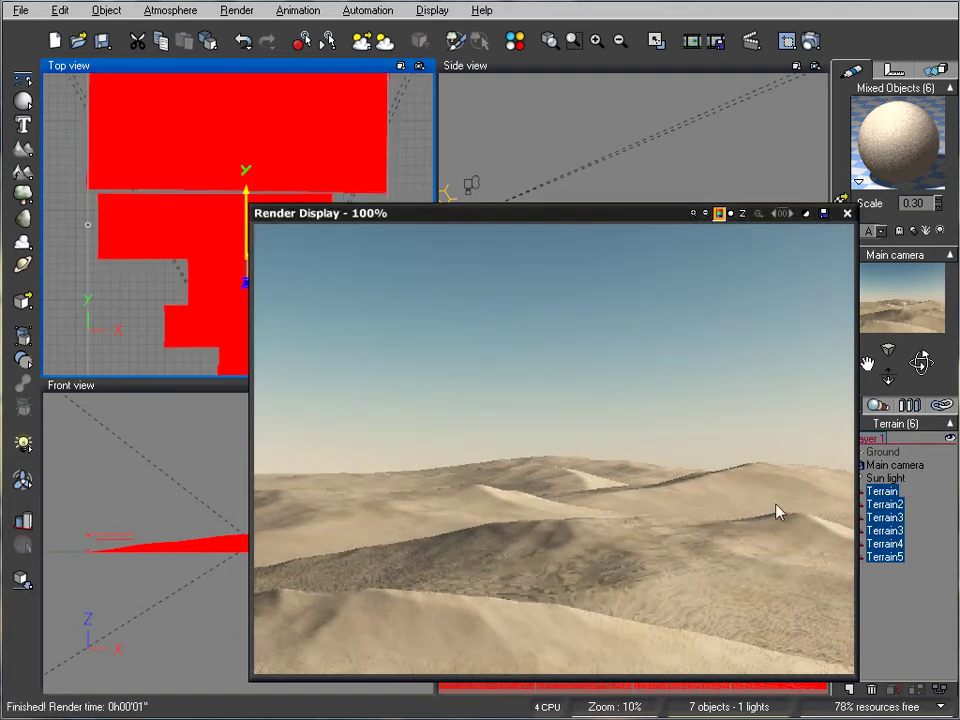
click(845, 213)
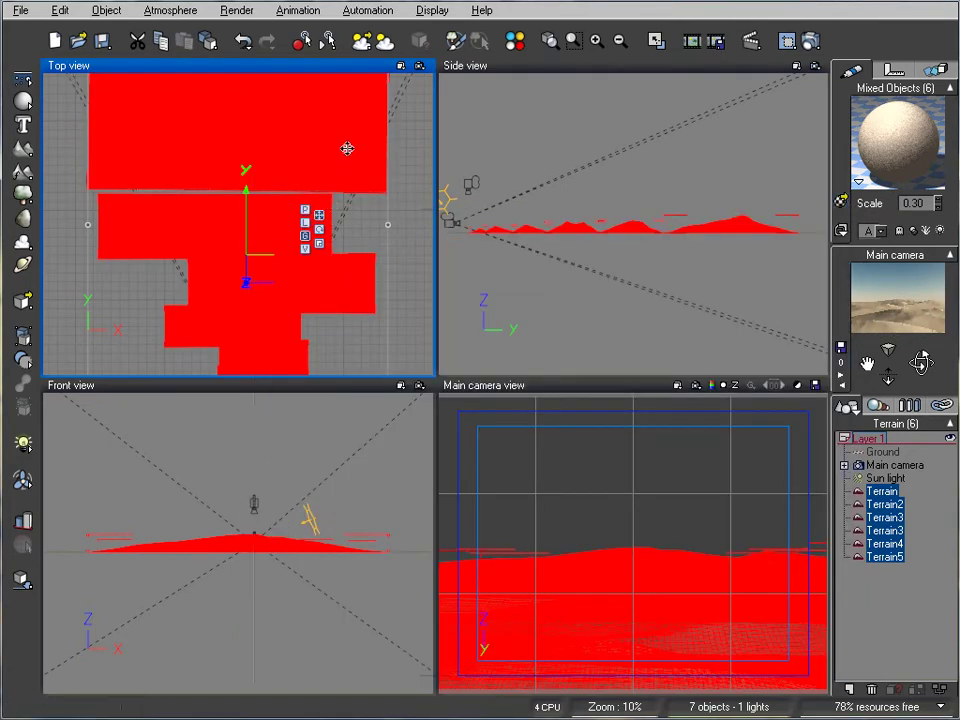
Add a Low Clouds layer to the spectral atmosphere and set its cover to 75%
scroll(329, 196, down, 3)
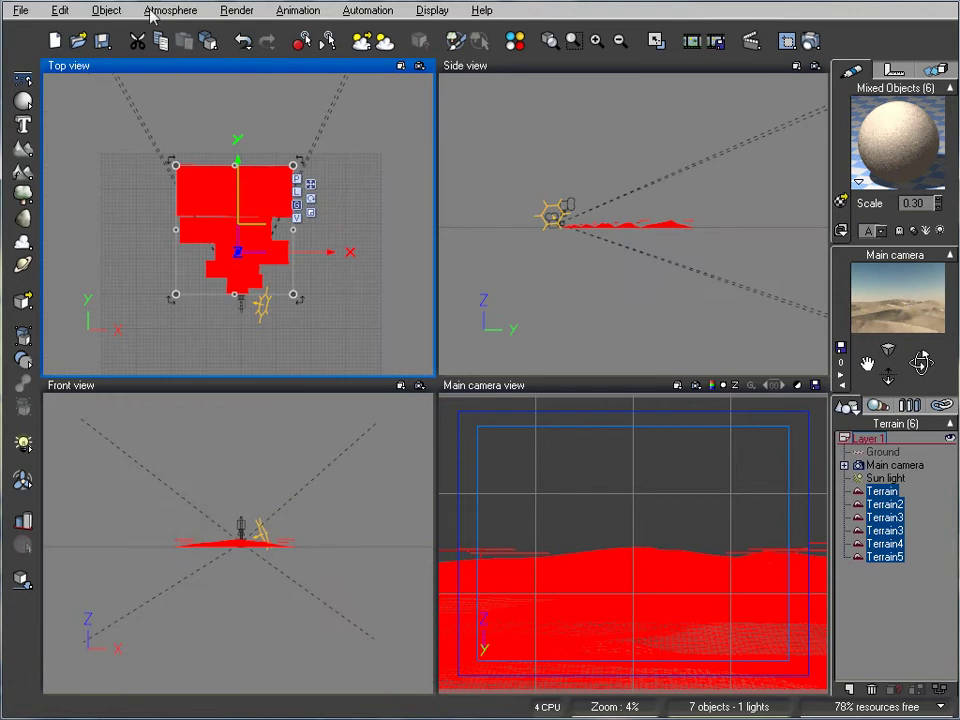
click(152, 12)
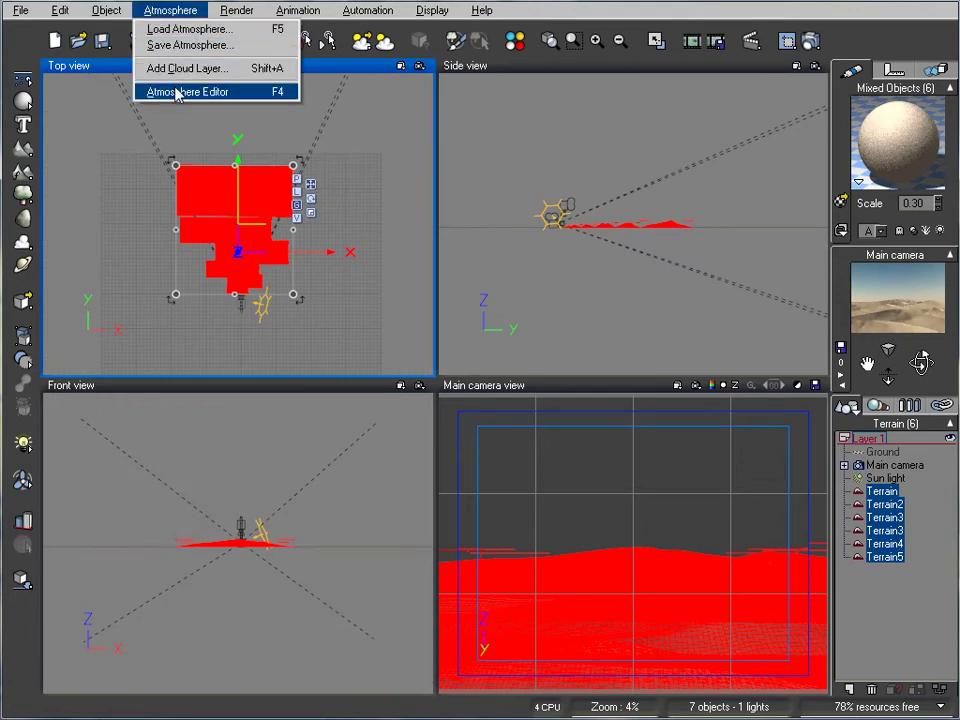
click(205, 91)
drag(380, 127, 387, 142)
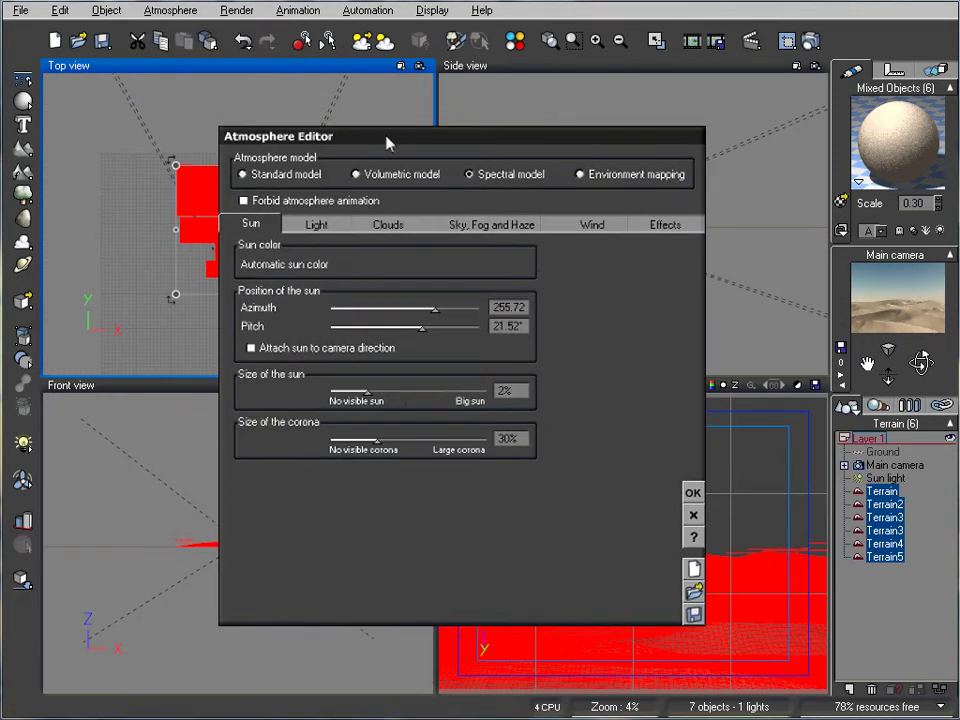
click(388, 224)
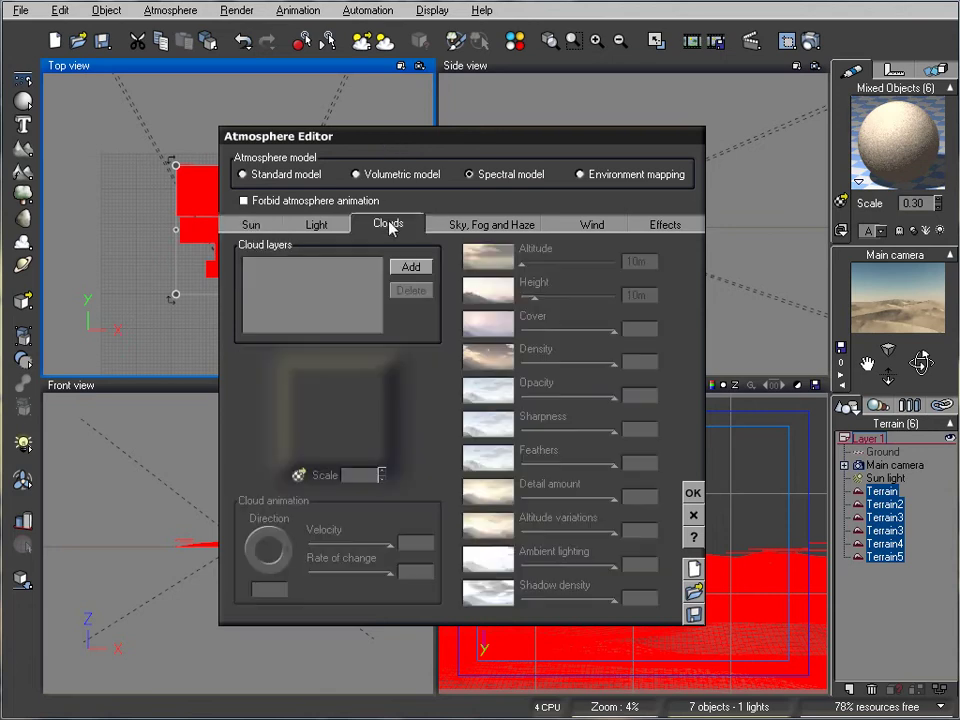
click(405, 273)
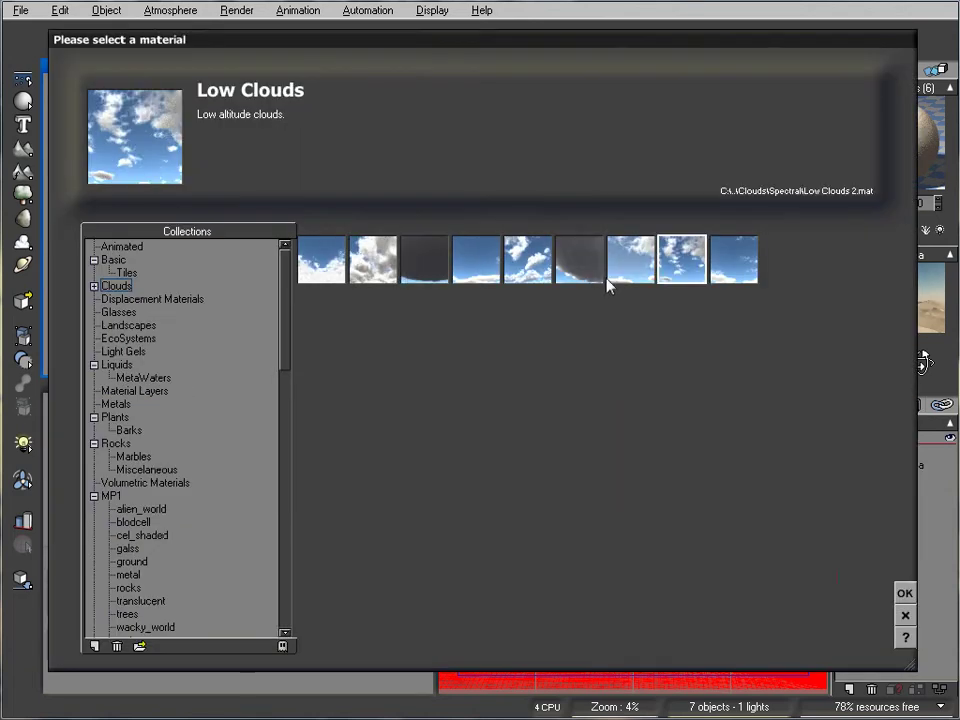
click(904, 594)
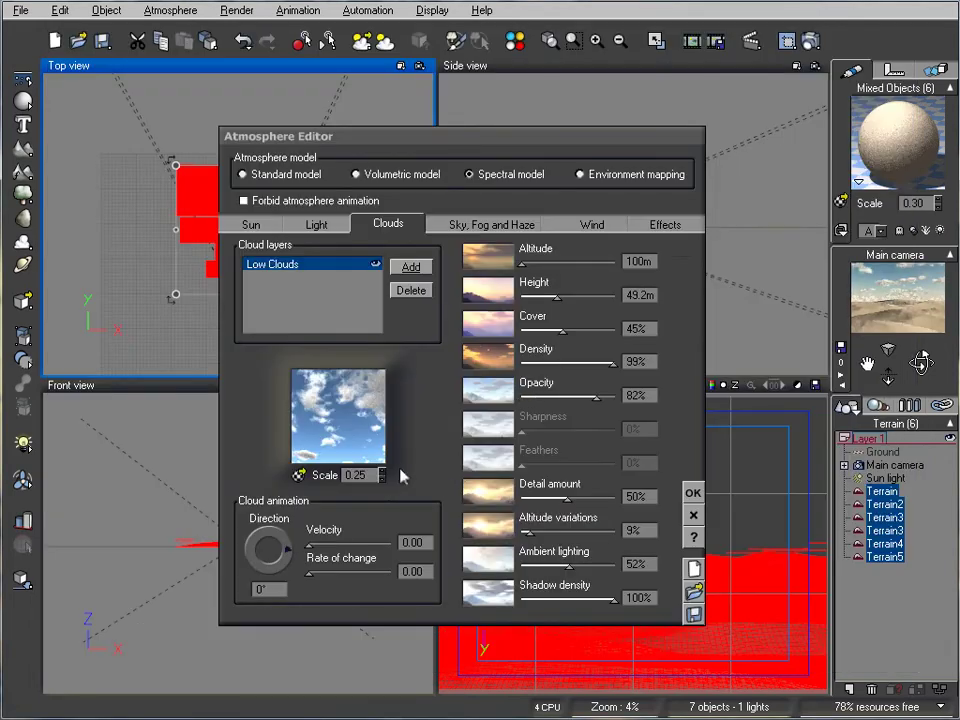
drag(566, 328, 597, 328)
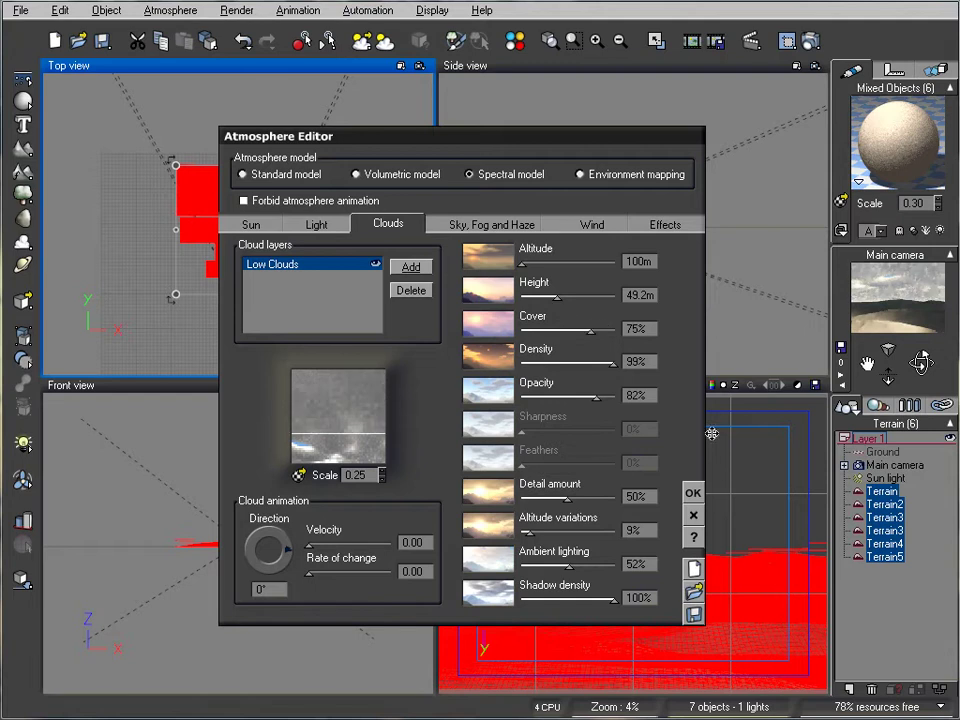
click(692, 492)
Move the sun light from behind the main camera to just in front of it, above the nearest terrains
click(880, 479)
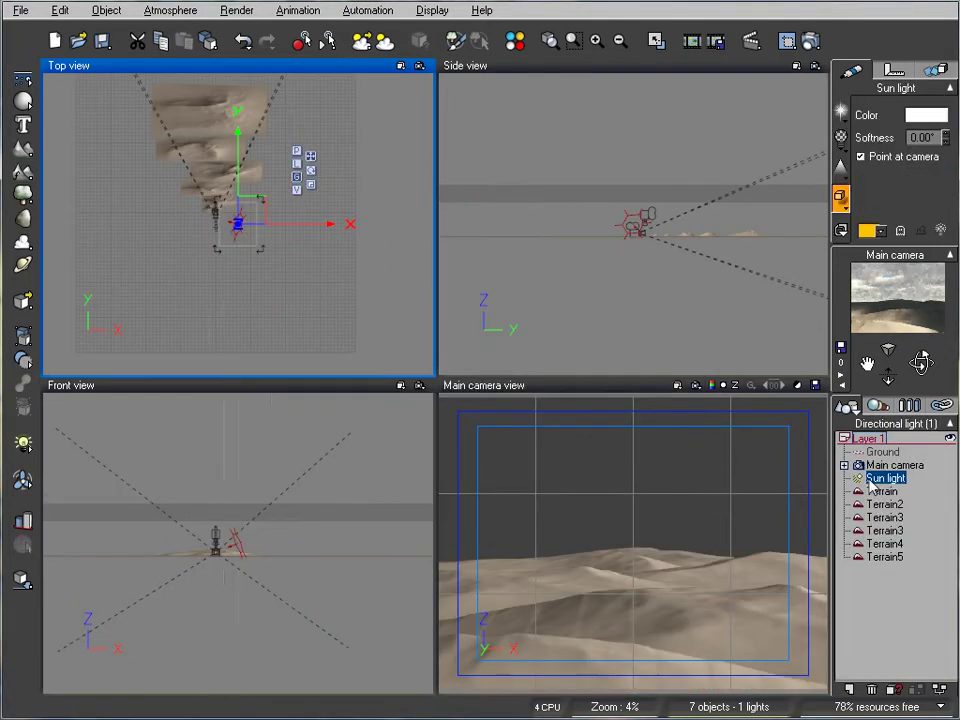
scroll(649, 278, up, 3)
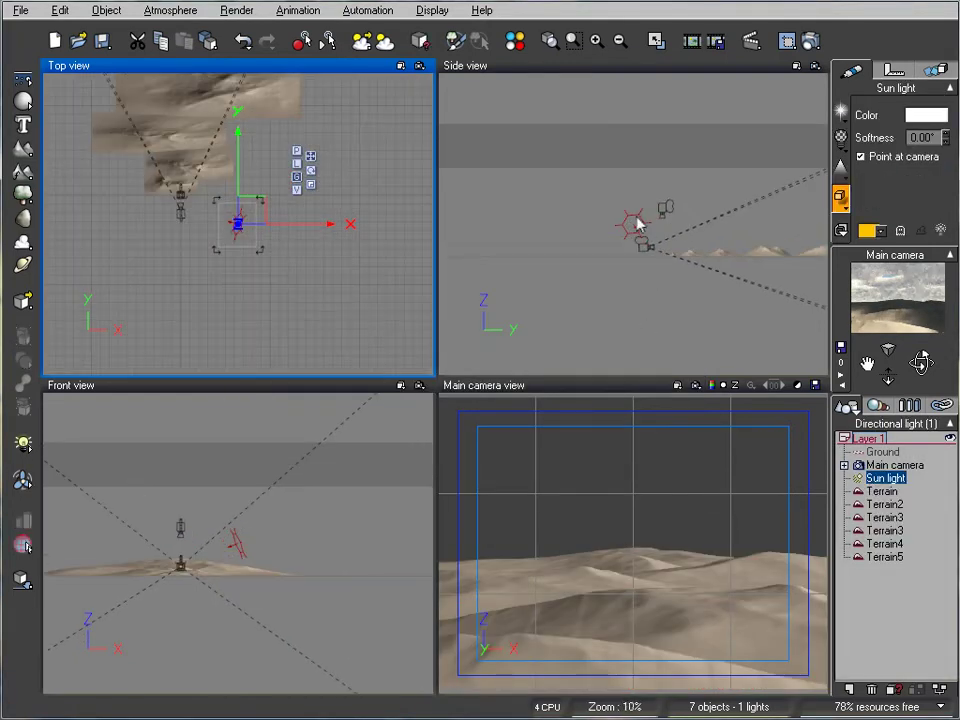
click(632, 224)
mouse_move(632, 220)
mouse_down()
mouse_move(729, 197)
mouse_move(722, 207)
mouse_up()
right_drag(291, 189, 338, 260)
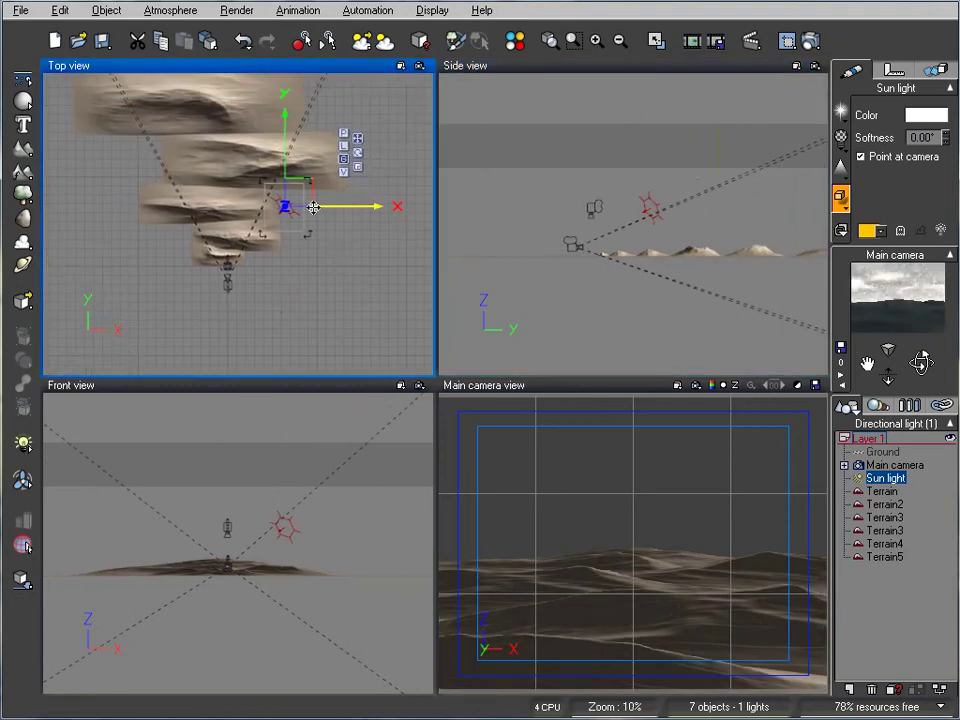
drag(300, 205, 270, 215)
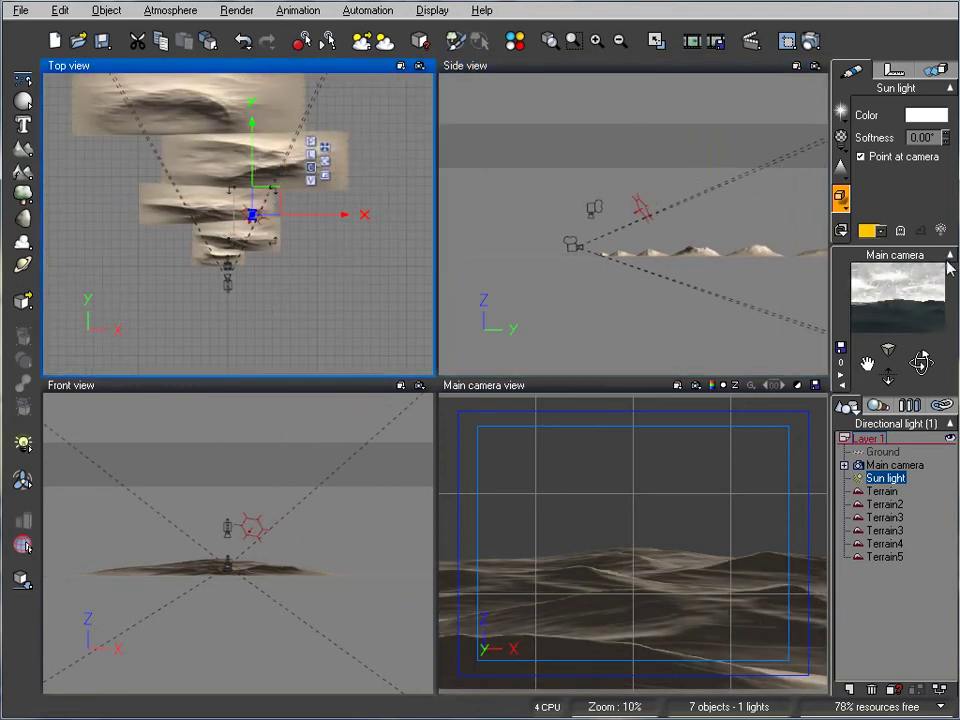
click(650, 213)
drag(654, 197, 636, 197)
Set the Low Clouds cover to 72% and enable Godrays and Volumetric sunlight for the atmosphere
click(170, 10)
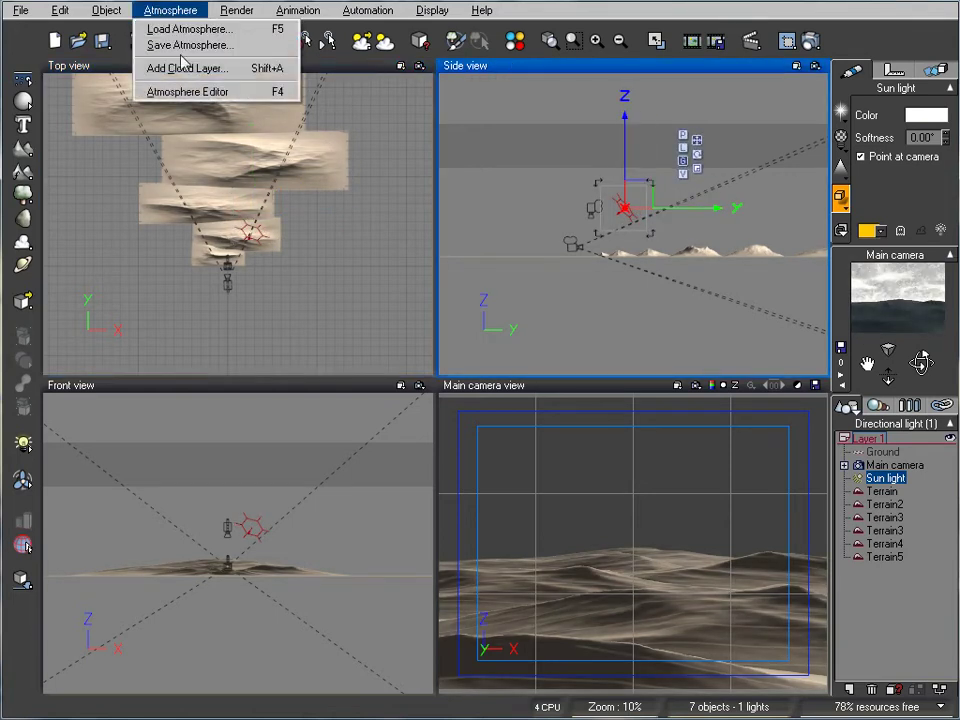
click(195, 91)
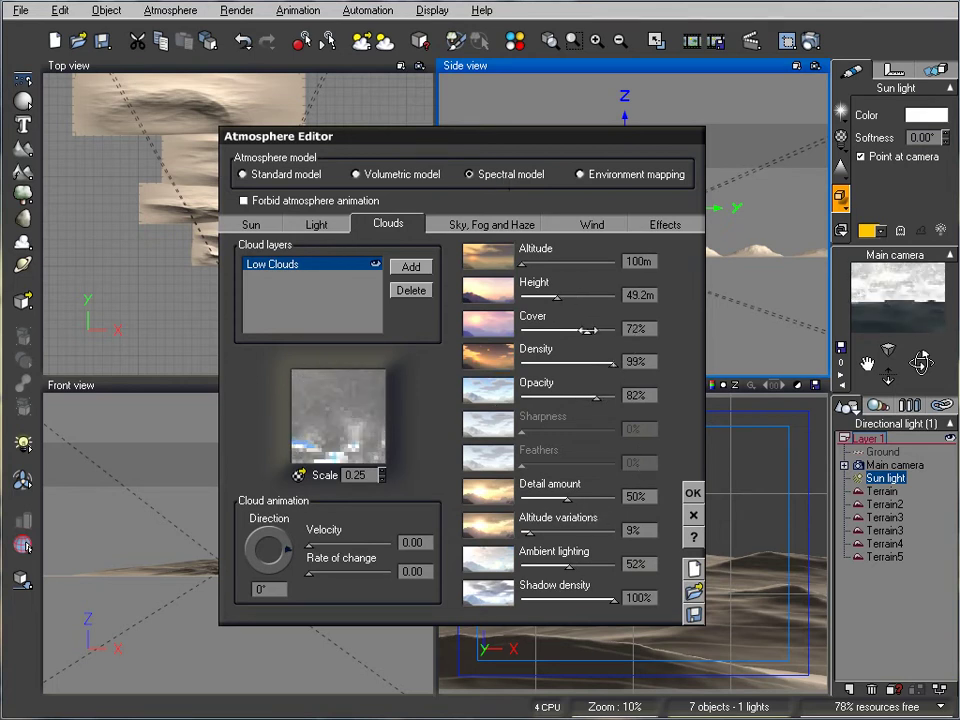
click(447, 228)
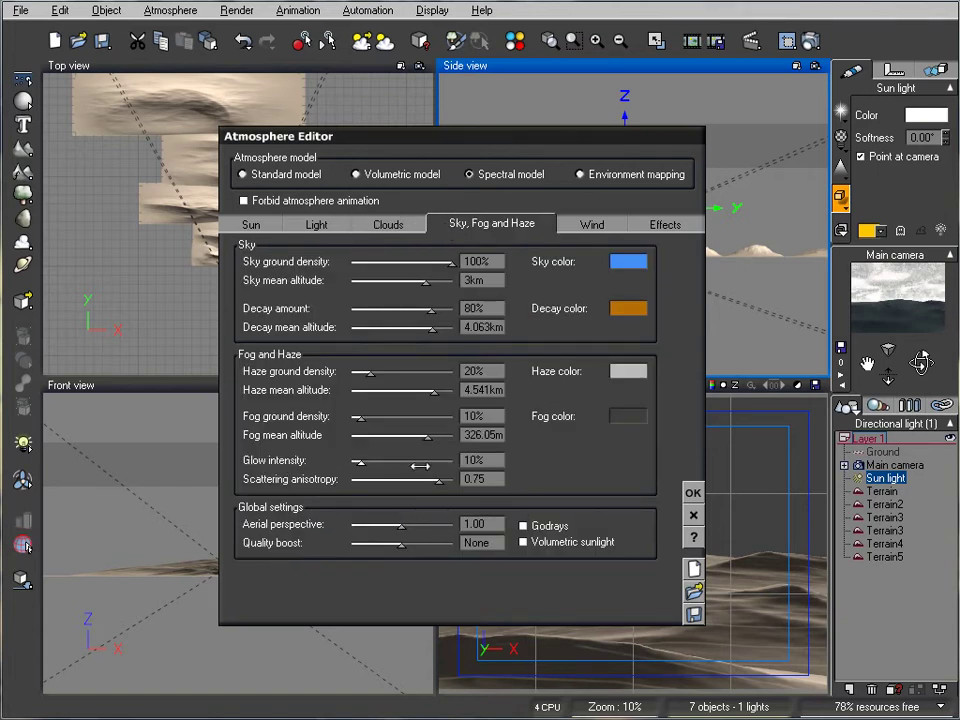
click(523, 526)
click(523, 542)
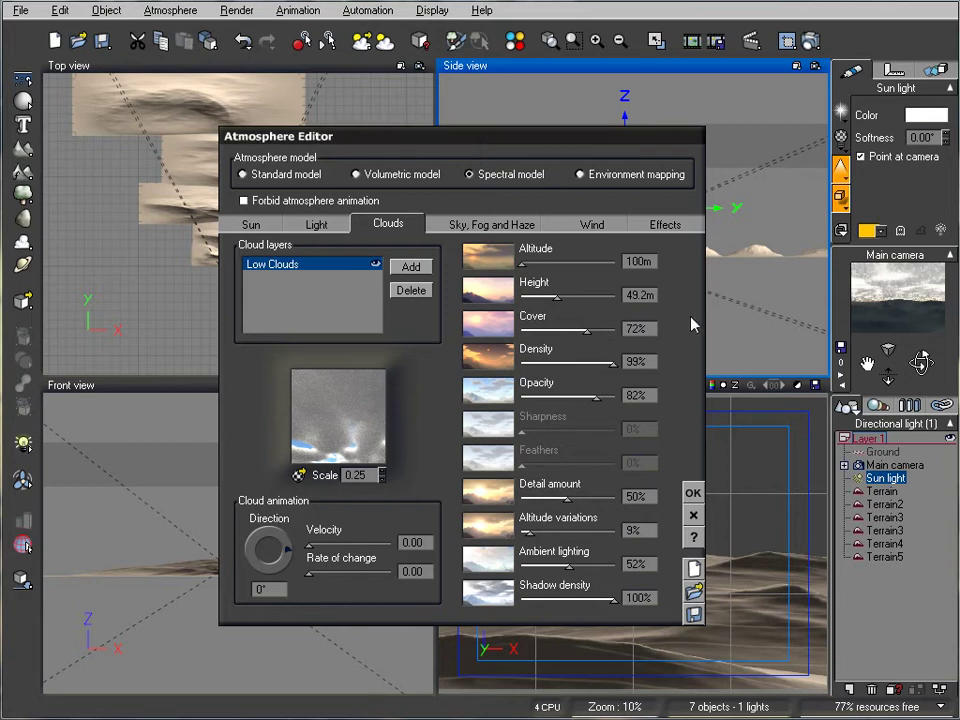
Set the Low Clouds height to 291 m, cover to 56%, density to 100% and ambient lighting to 66%
drag(580, 296, 596, 296)
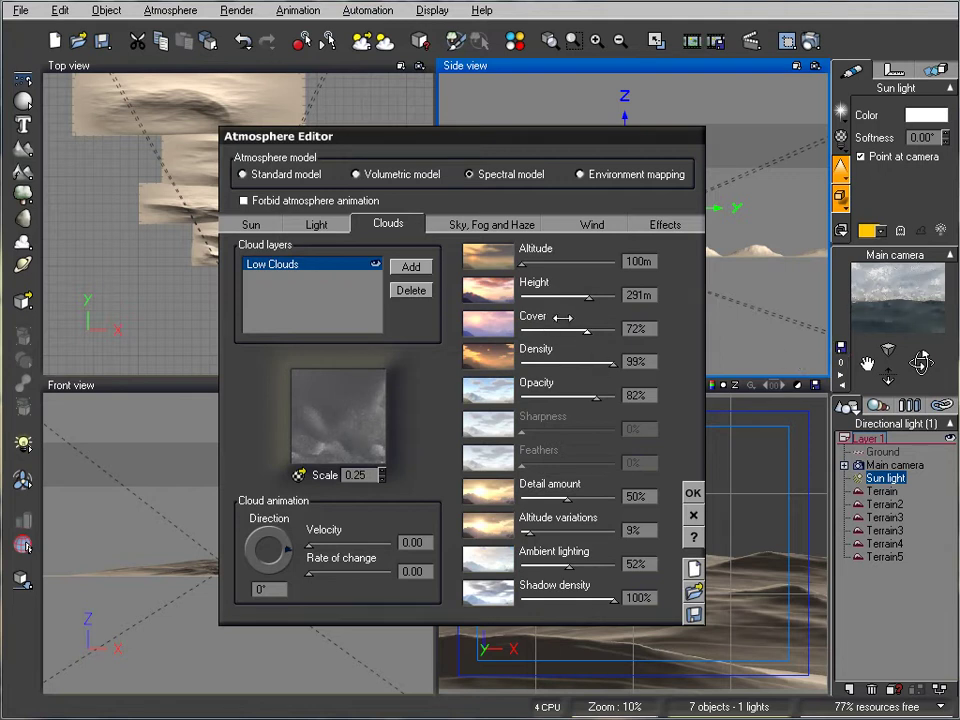
drag(598, 324, 590, 324)
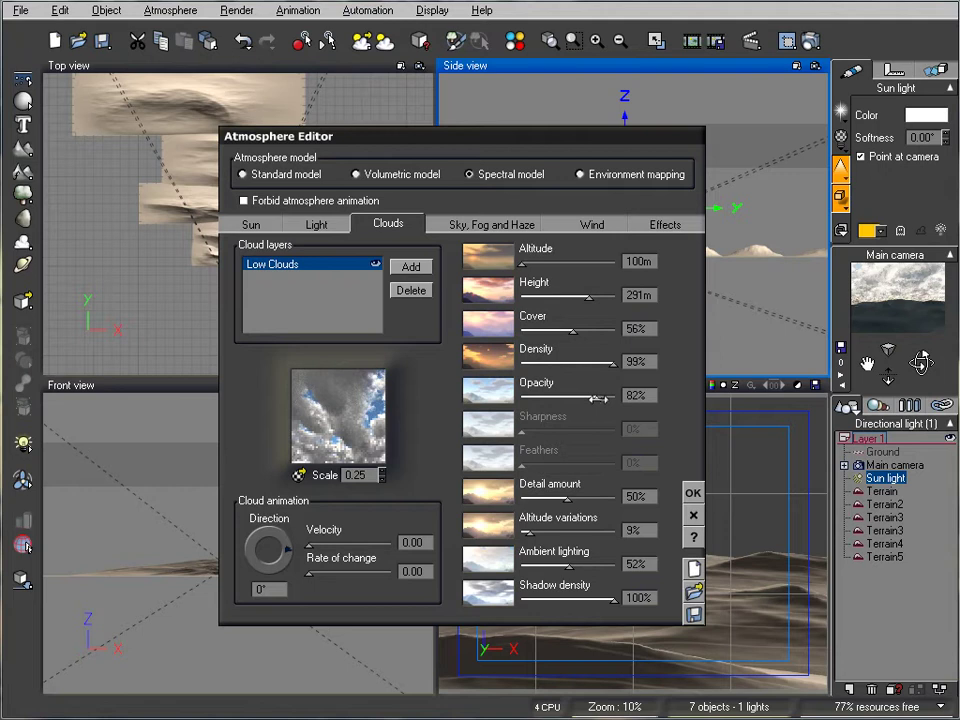
click(607, 363)
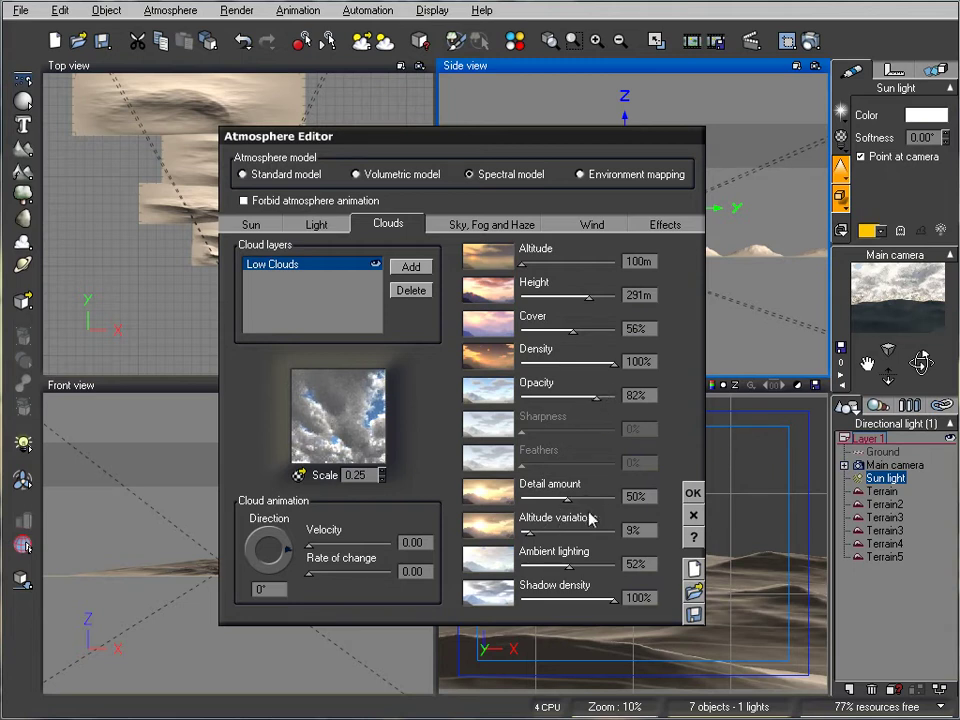
drag(571, 563, 593, 560)
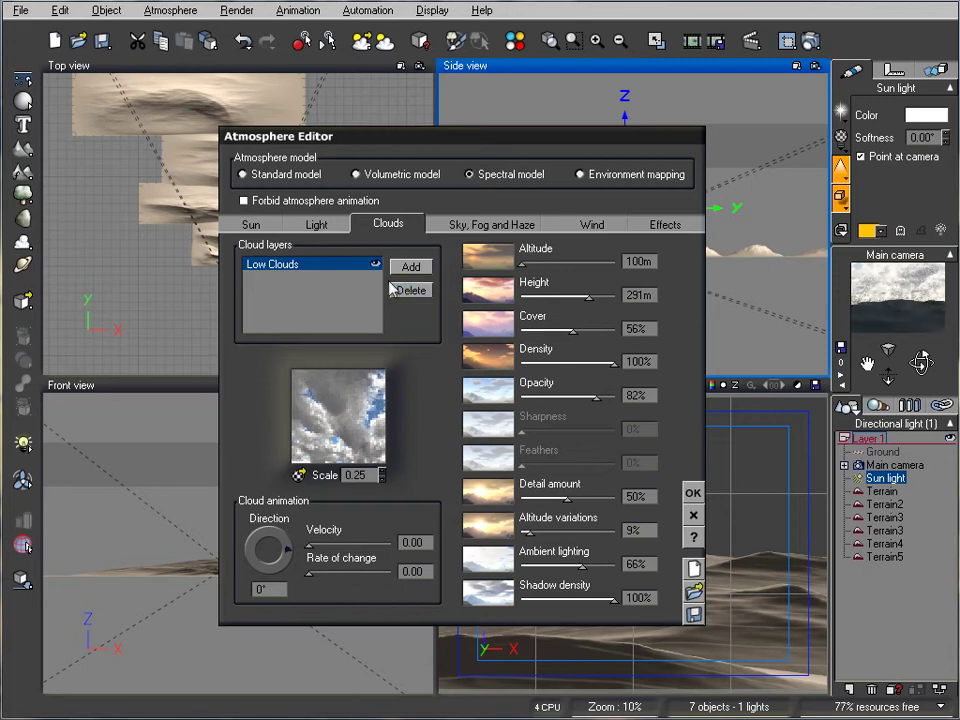
Set the sun's corona size to 44%, the global light intensity to +1.05 and the light balance to 77%, and apply the atmosphere changes
click(249, 225)
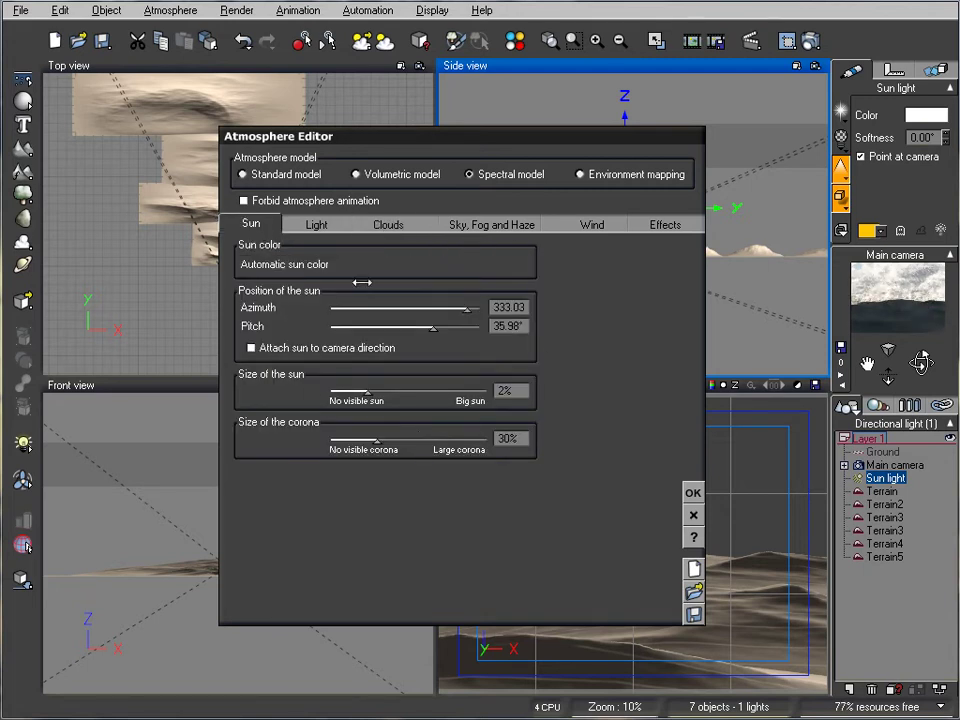
drag(377, 440, 397, 438)
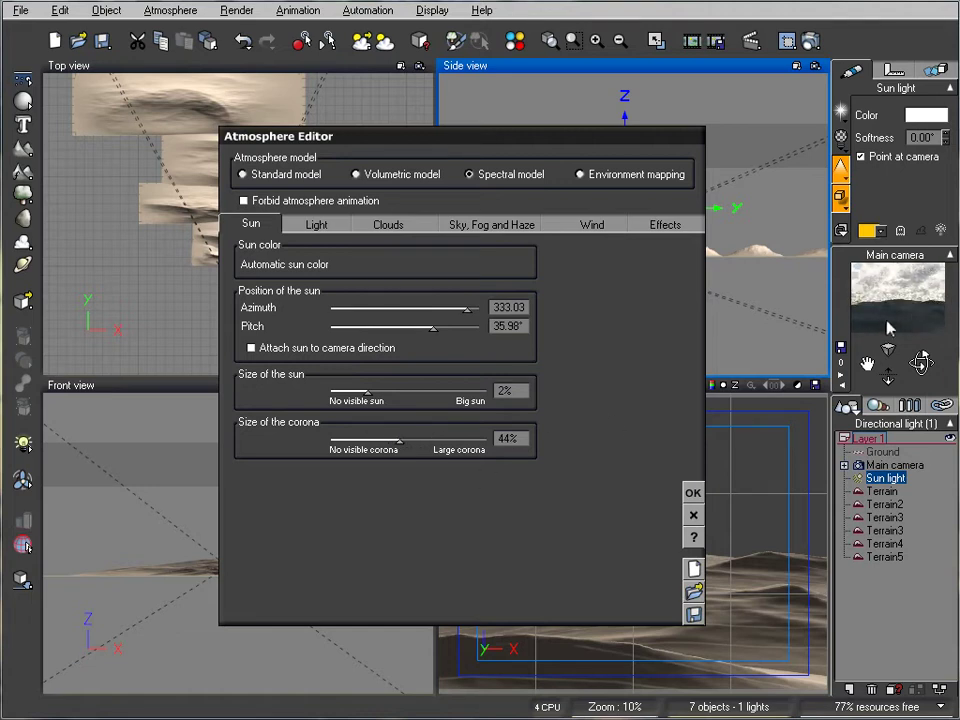
click(326, 228)
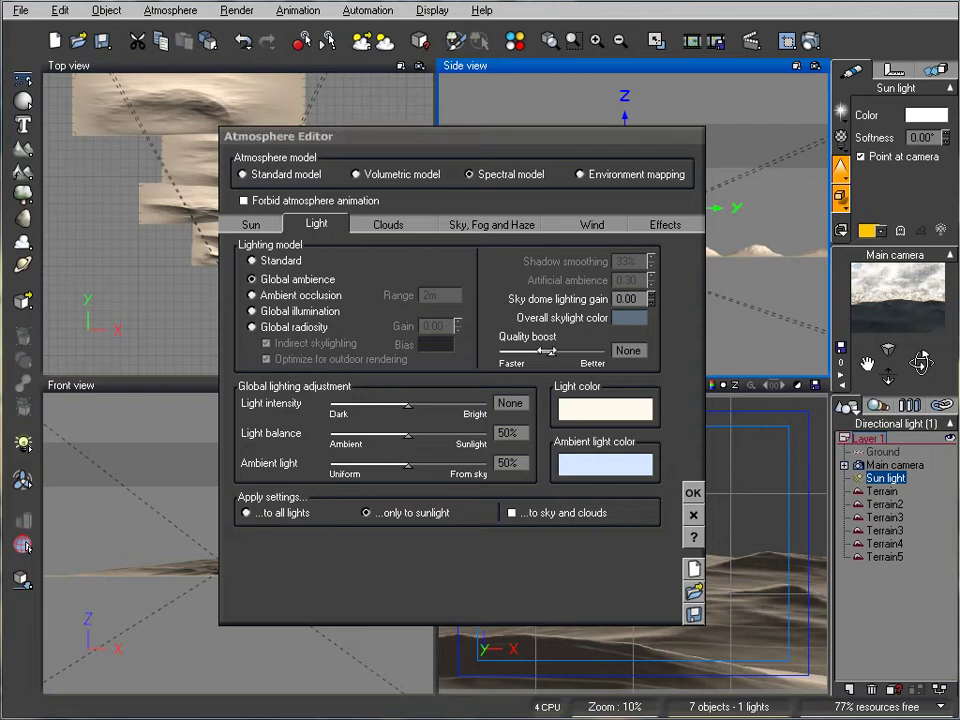
drag(409, 405, 454, 403)
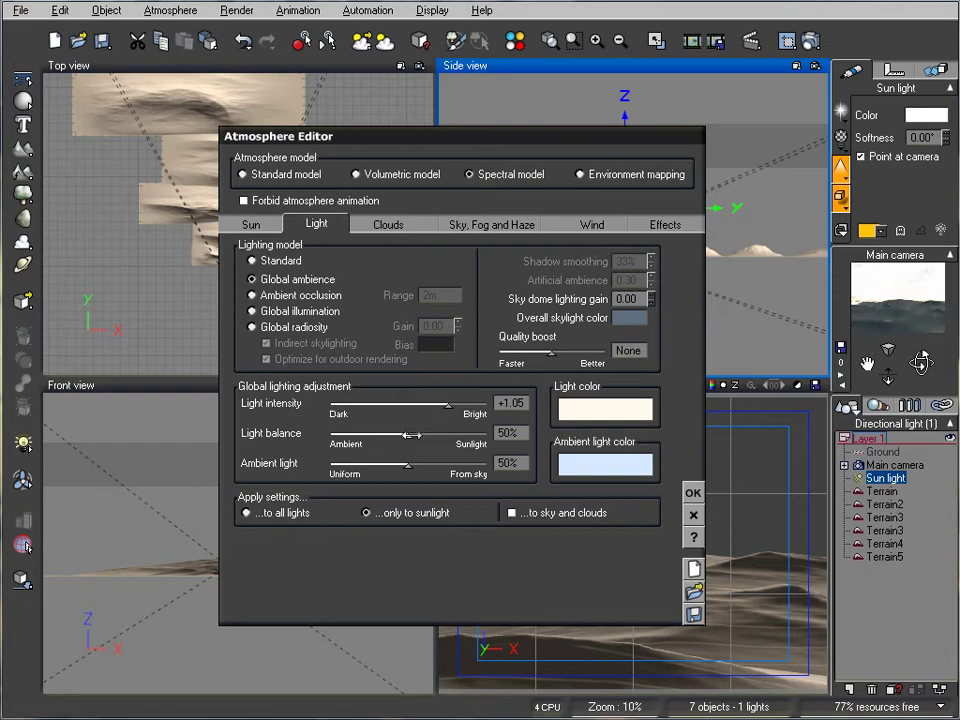
drag(410, 436, 428, 437)
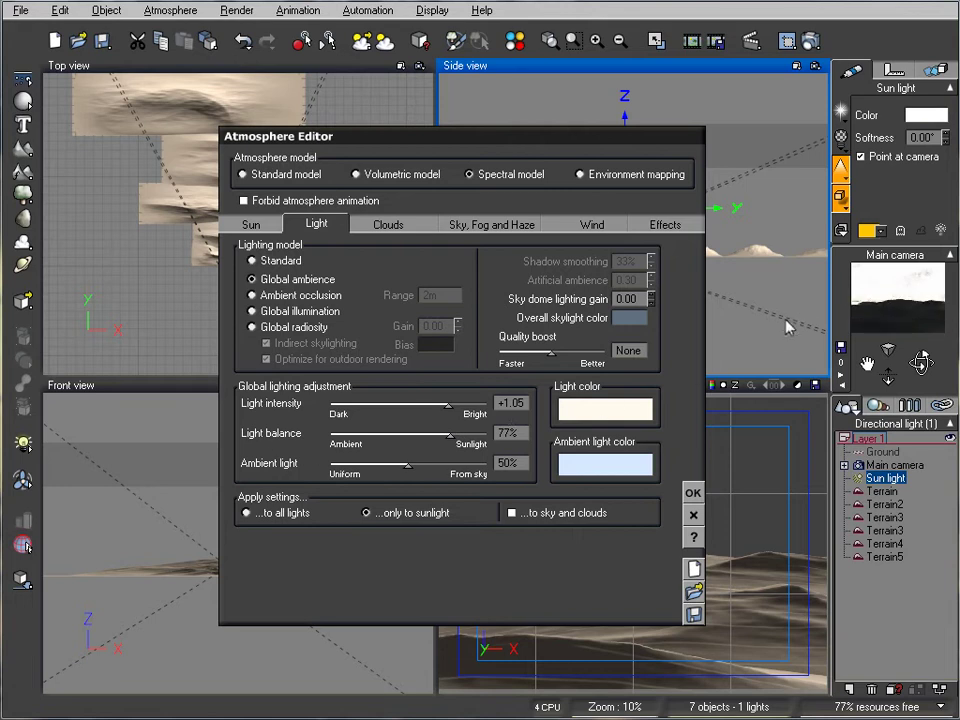
click(693, 492)
Move the sun light higher and farther in front of the main camera, above the nearer terrains
click(312, 249)
right_drag(312, 249, 312, 255)
drag(268, 234, 257, 223)
right_drag(619, 219, 601, 210)
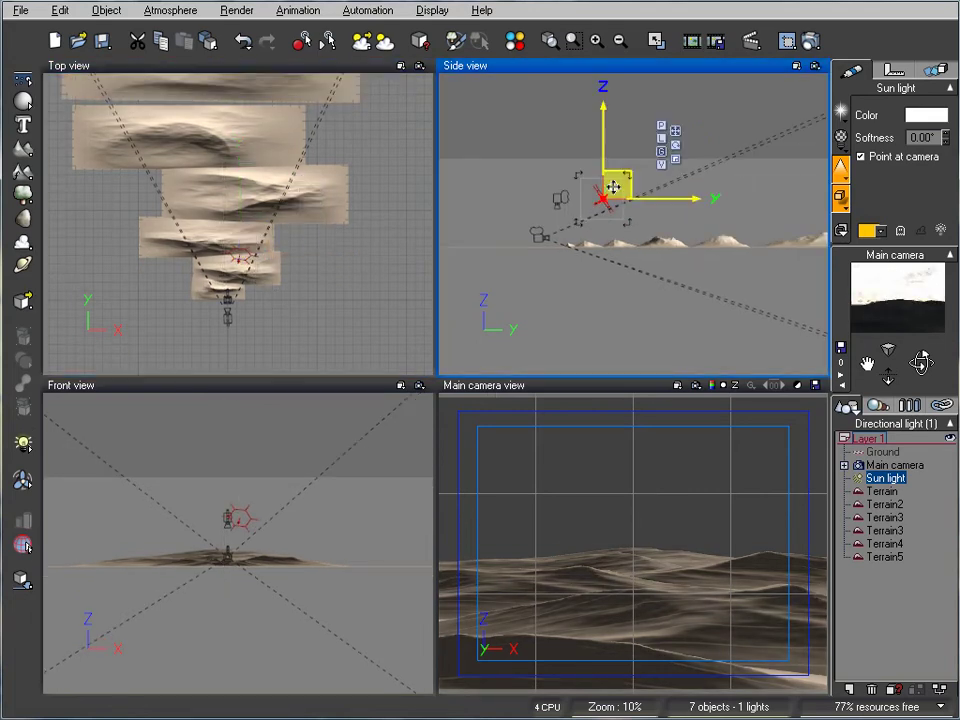
mouse_move(615, 189)
mouse_down()
mouse_move(622, 200)
mouse_move(607, 176)
mouse_move(611, 184)
mouse_up()
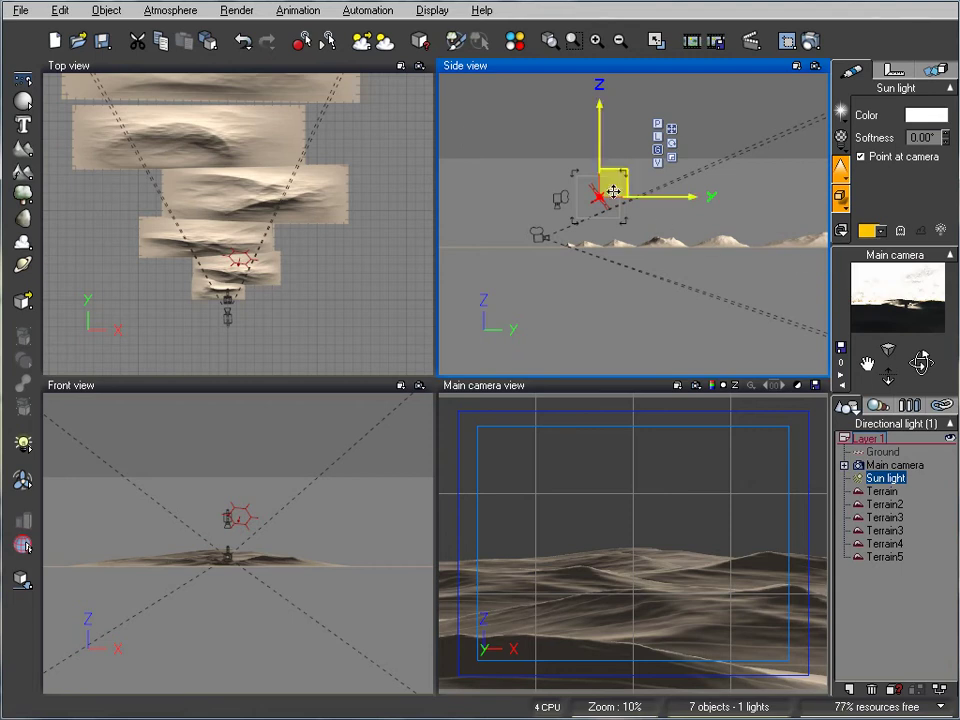
drag(605, 192, 485, 186)
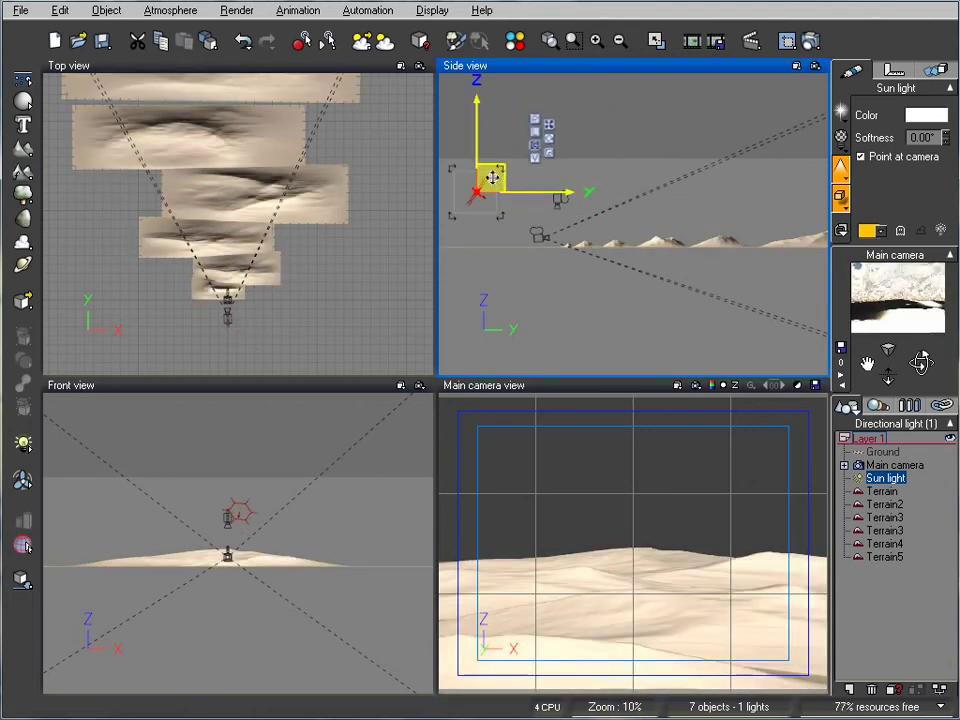
drag(491, 172, 643, 166)
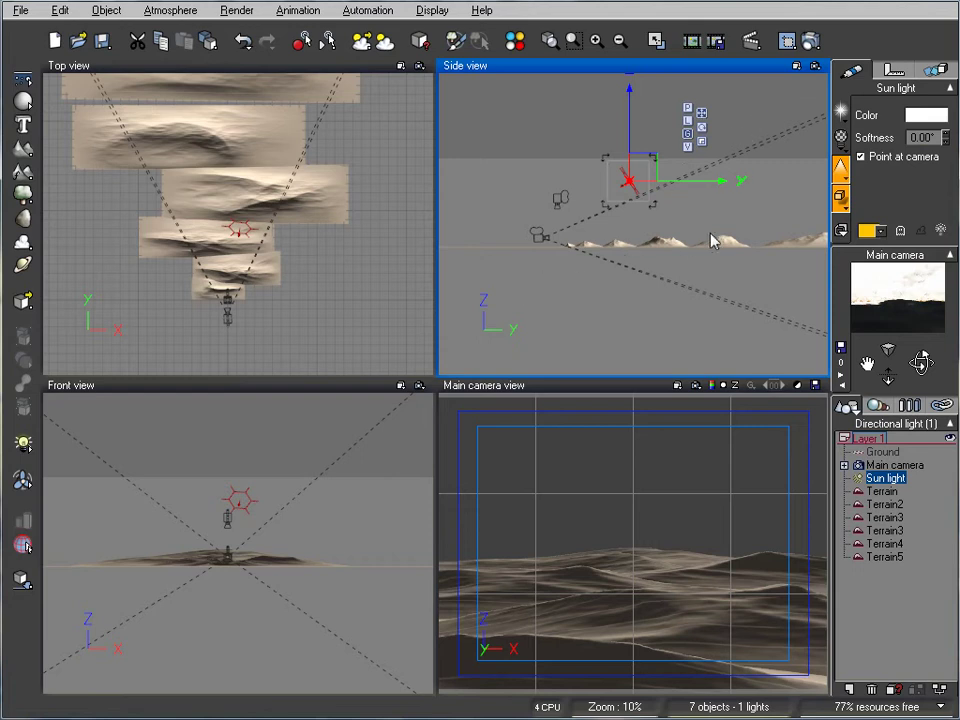
drag(643, 174, 639, 171)
Shift the sun light slightly along positive X and Y, keeping it above the terrains in front of the camera
drag(237, 218, 257, 218)
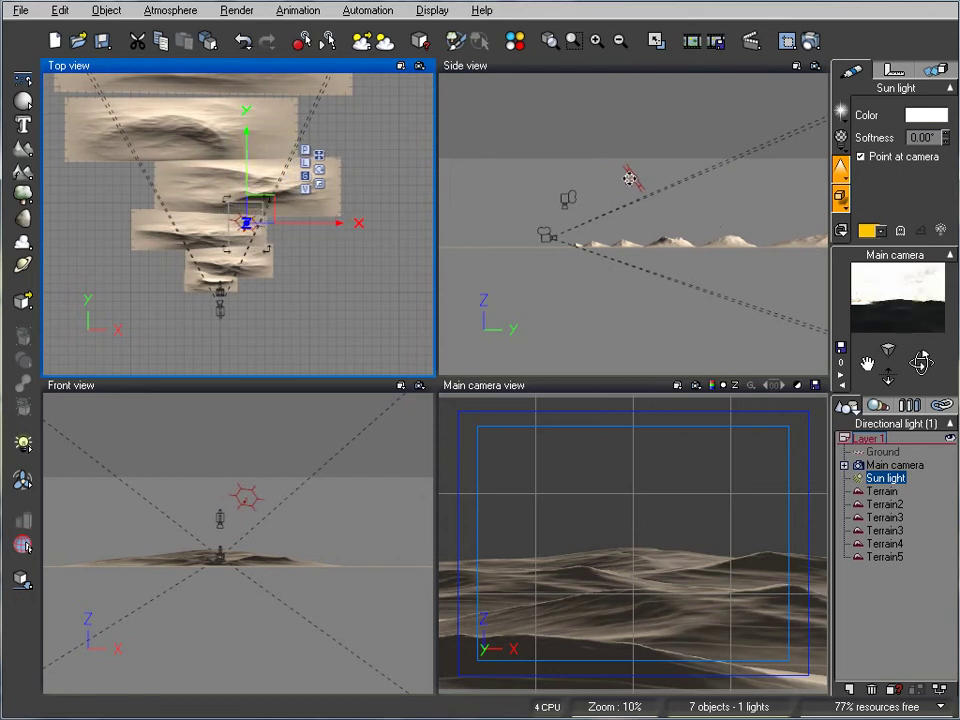
click(632, 180)
drag(641, 170, 647, 175)
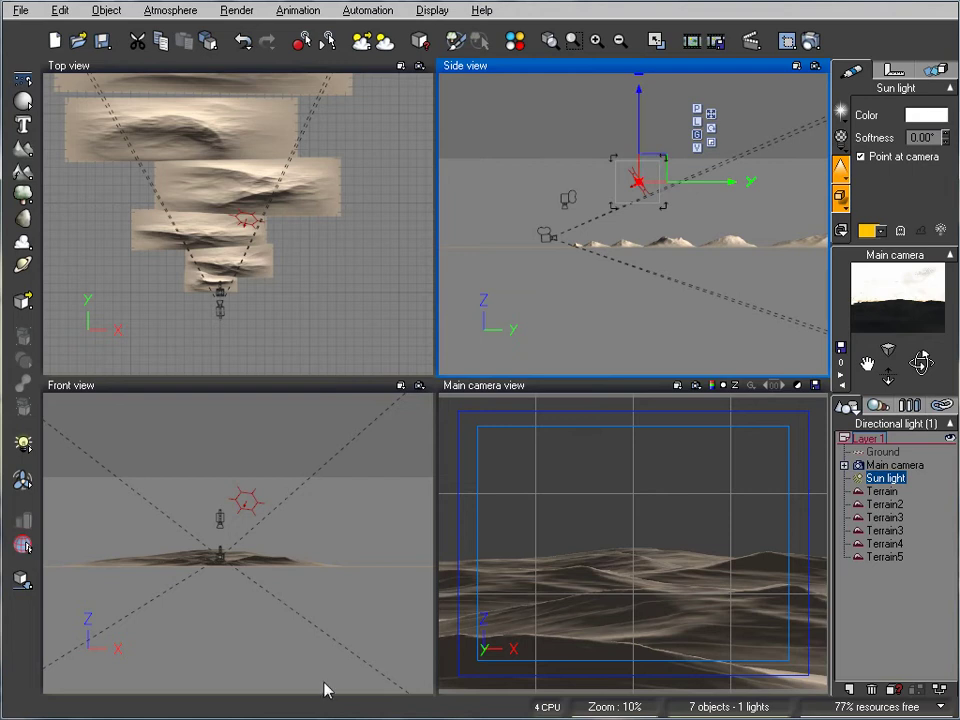
Set the atmosphere's decay amount to 33%, decay mean altitude to 10 km and sky mean altitude to 7.369 km
click(170, 11)
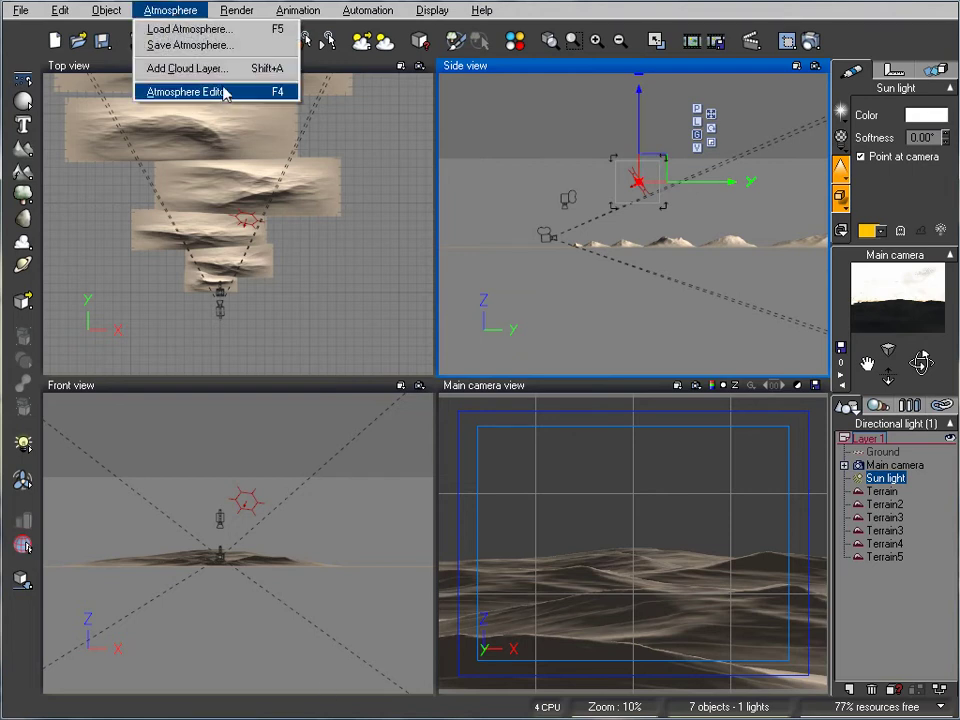
click(187, 91)
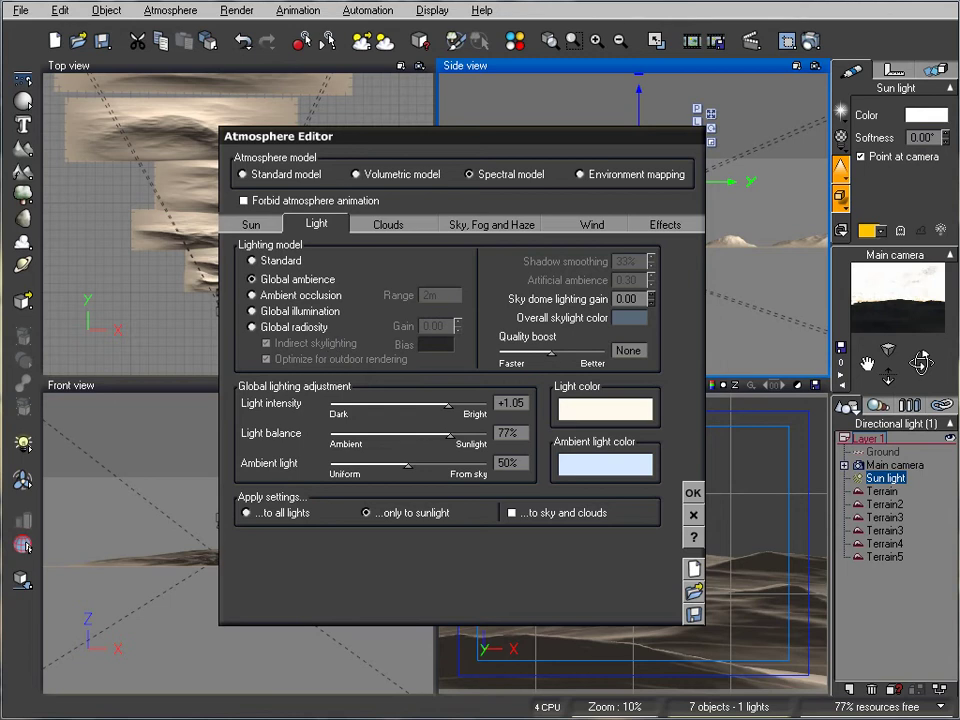
click(491, 225)
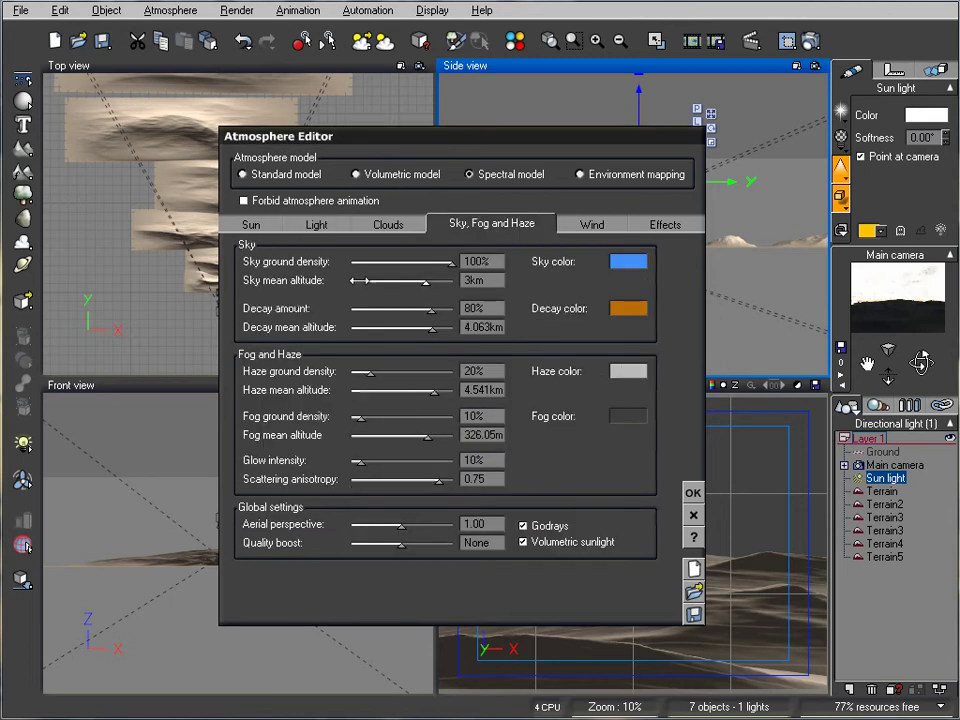
drag(424, 300, 378, 306)
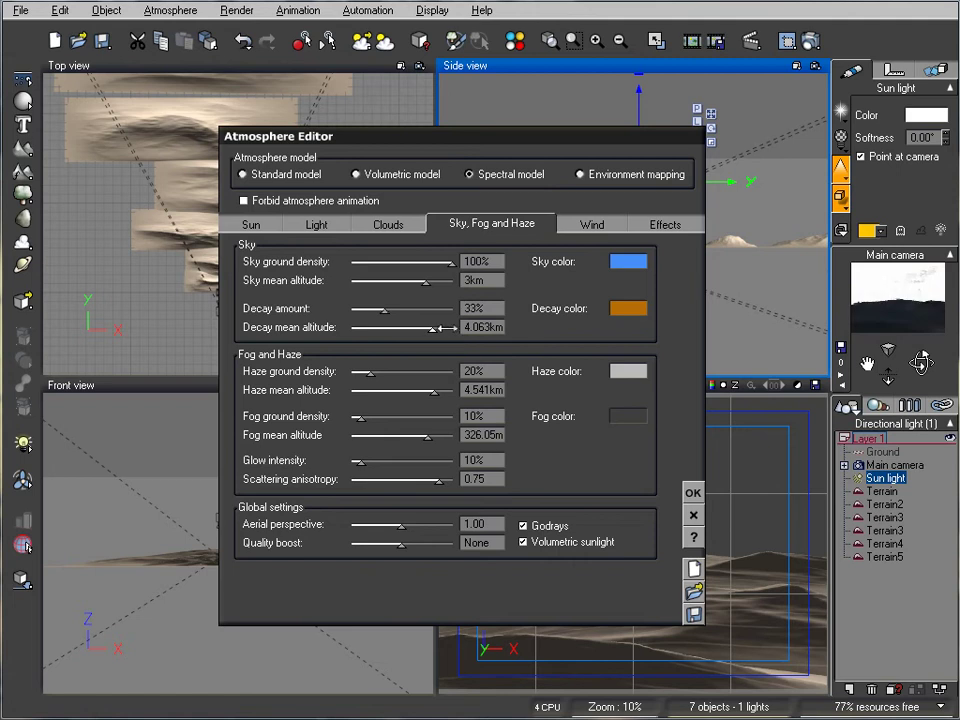
drag(440, 328, 455, 328)
drag(434, 281, 457, 280)
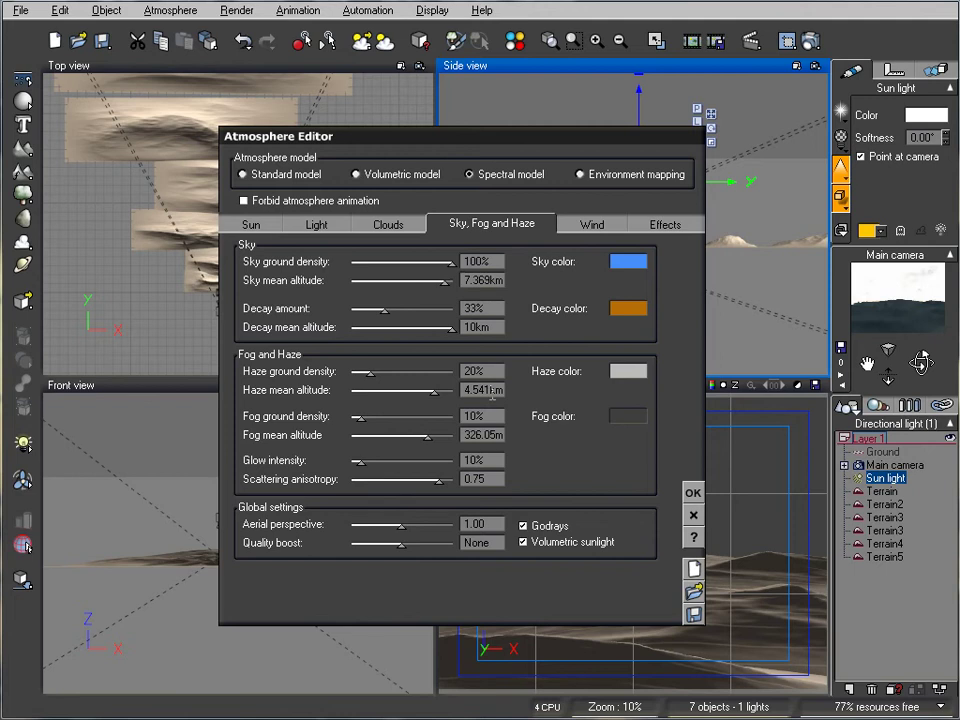
Set haze ground density to 12%, haze mean altitude to 5.622 km, fog ground density to 100% and fog mean altitude to 1 km
drag(438, 398, 450, 391)
drag(396, 361, 398, 369)
drag(362, 417, 439, 418)
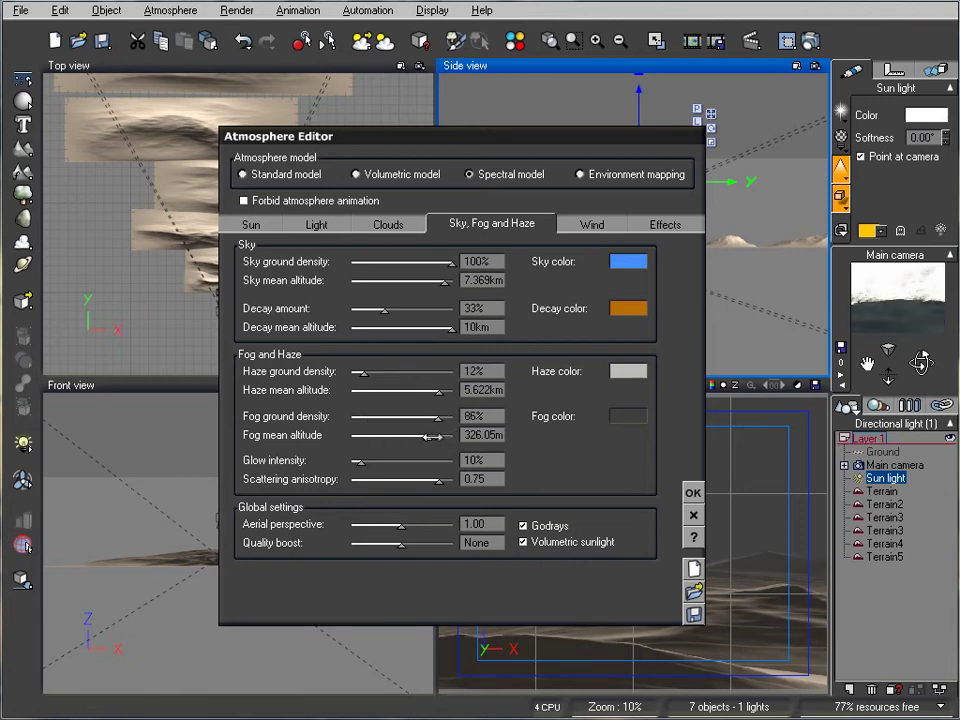
drag(431, 437, 441, 437)
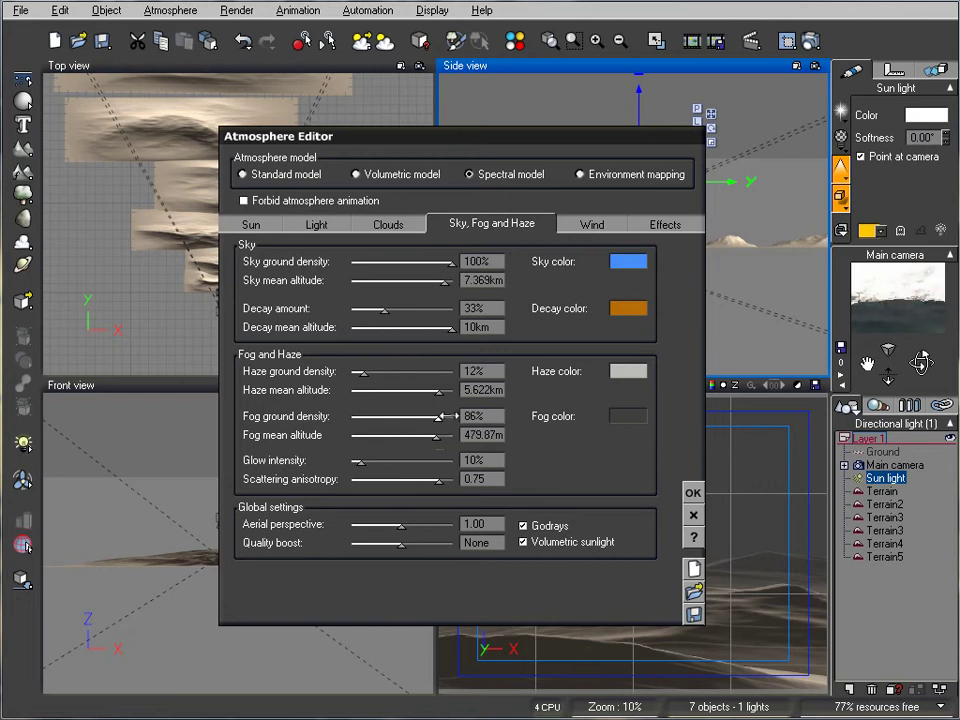
drag(440, 435, 462, 435)
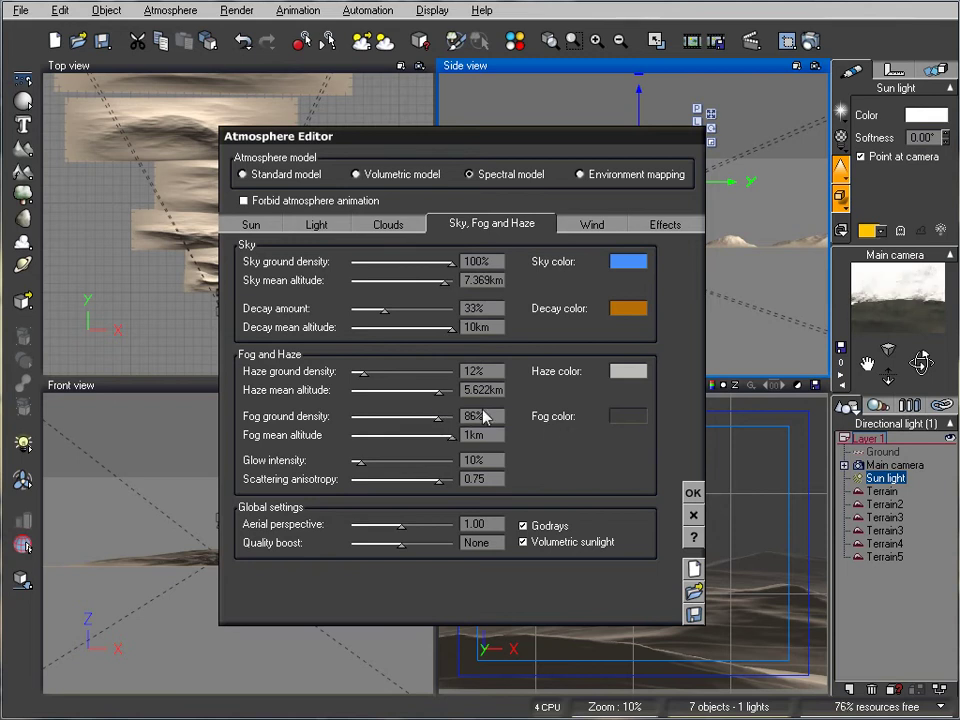
drag(455, 409, 470, 410)
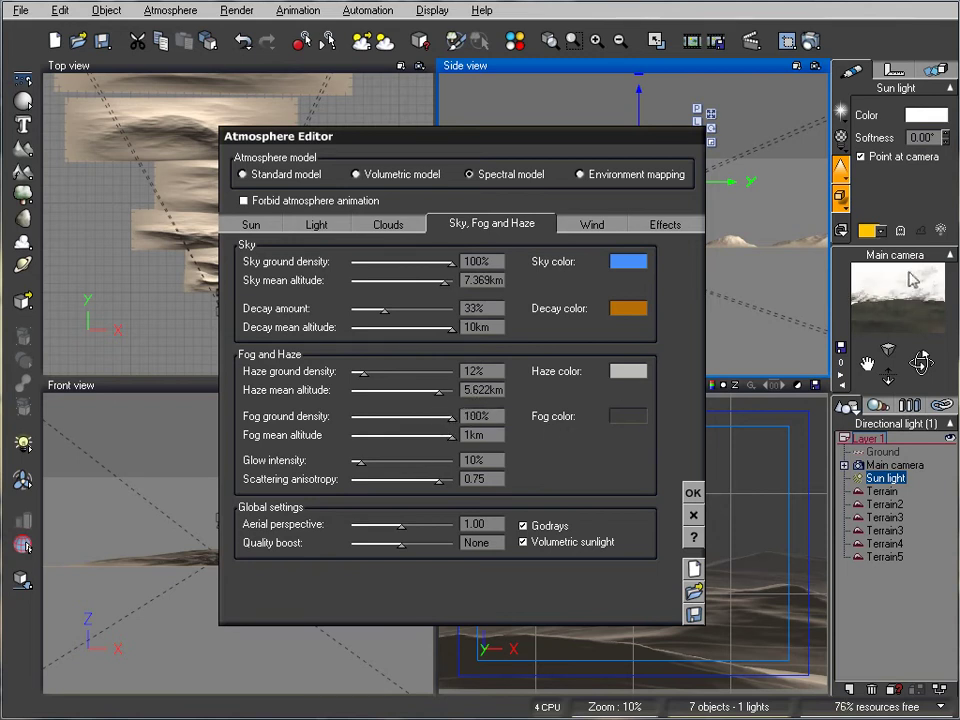
Try a fog mean altitude of 2 km and return it to 1 km
double_click(470, 432)
text(3)
key(Return)
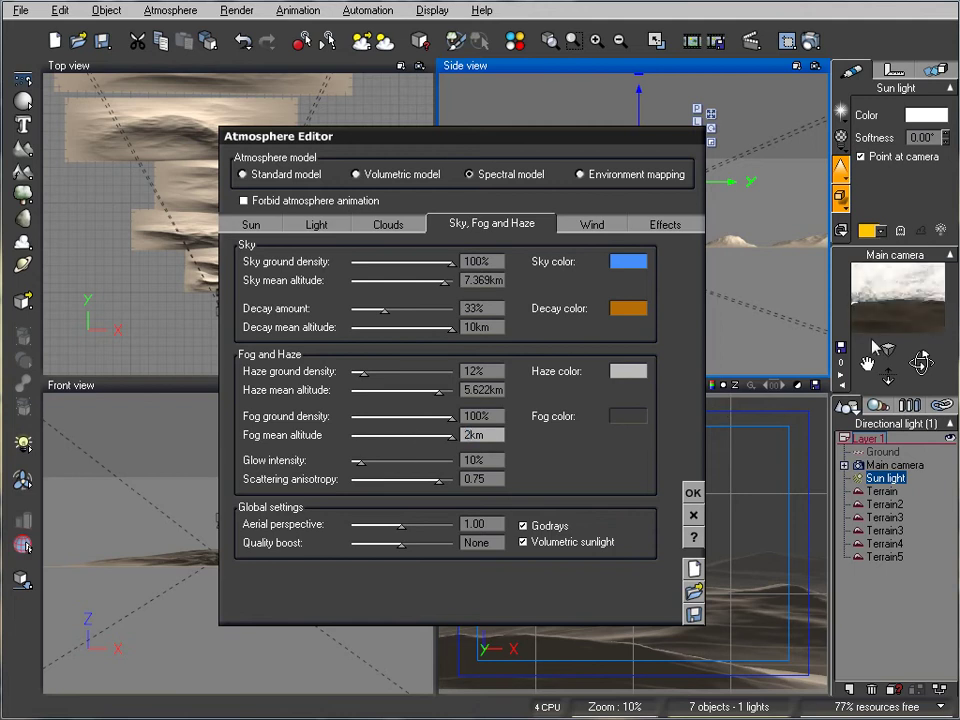
drag(450, 436, 621, 450)
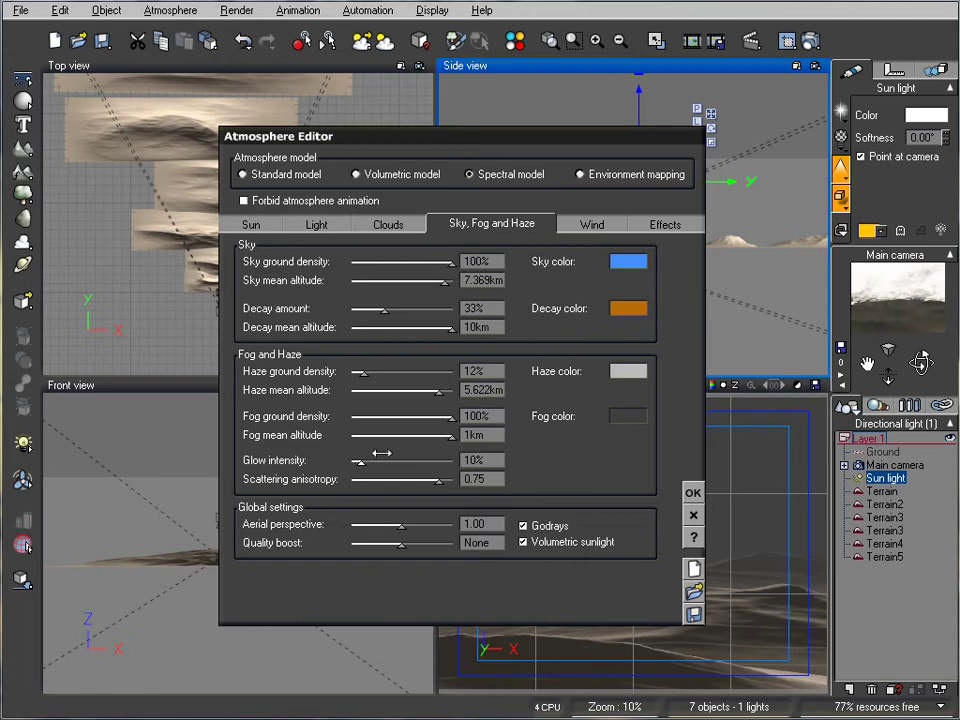
Set the glow intensity to 5% and aerial perspective to 10.00, and disable Volumetric sunlight
drag(381, 457, 377, 458)
drag(445, 527, 452, 526)
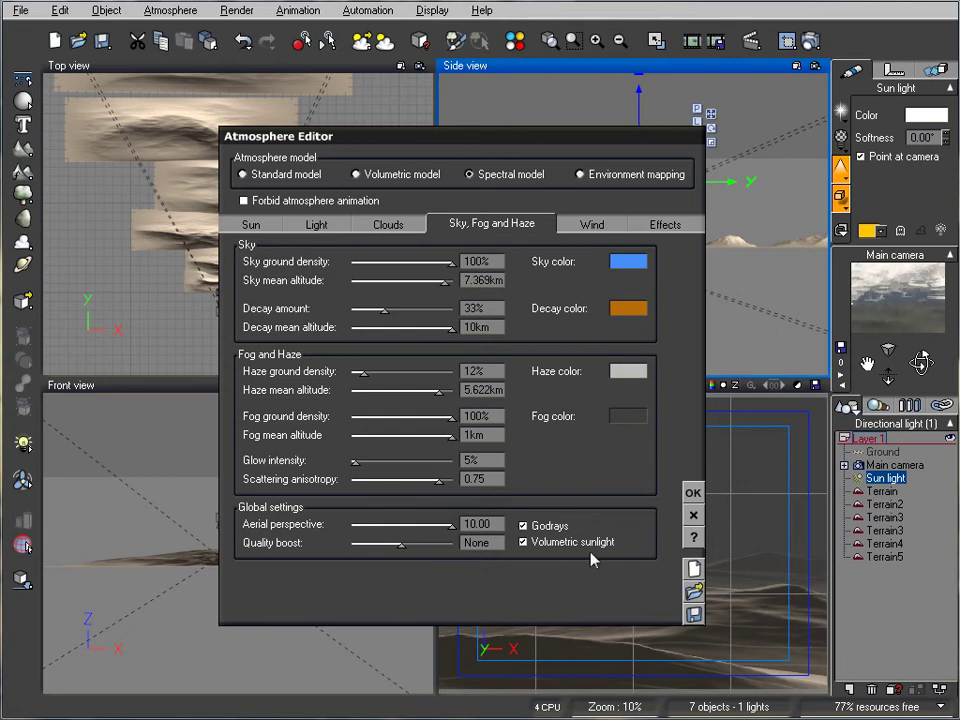
click(522, 542)
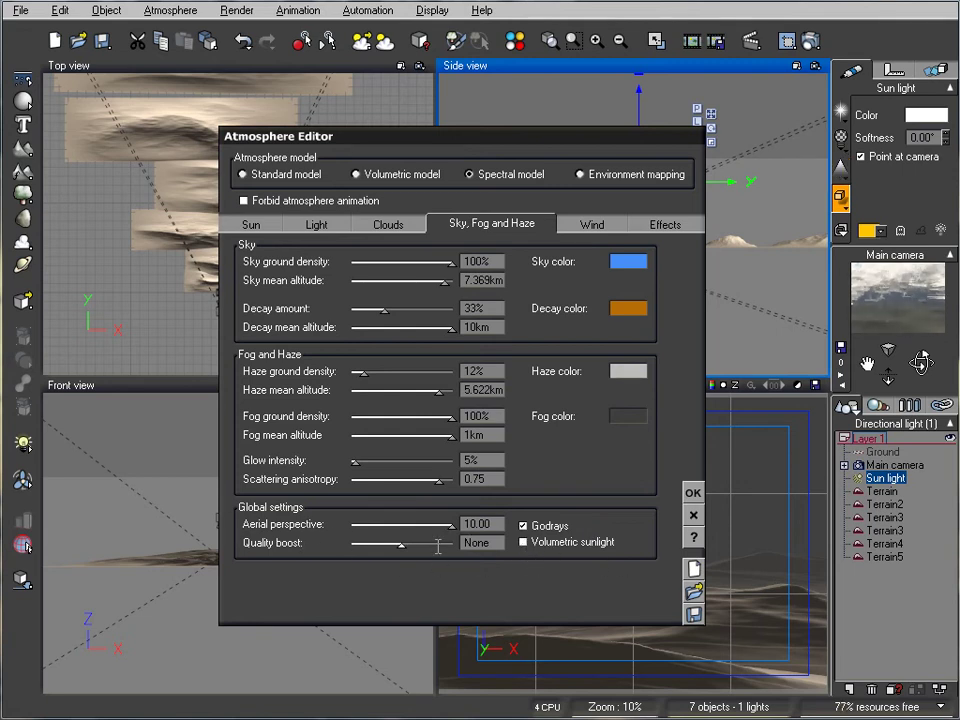
Render the main camera view to check the godrays, fog and dune lighting, and close the render
click(812, 41)
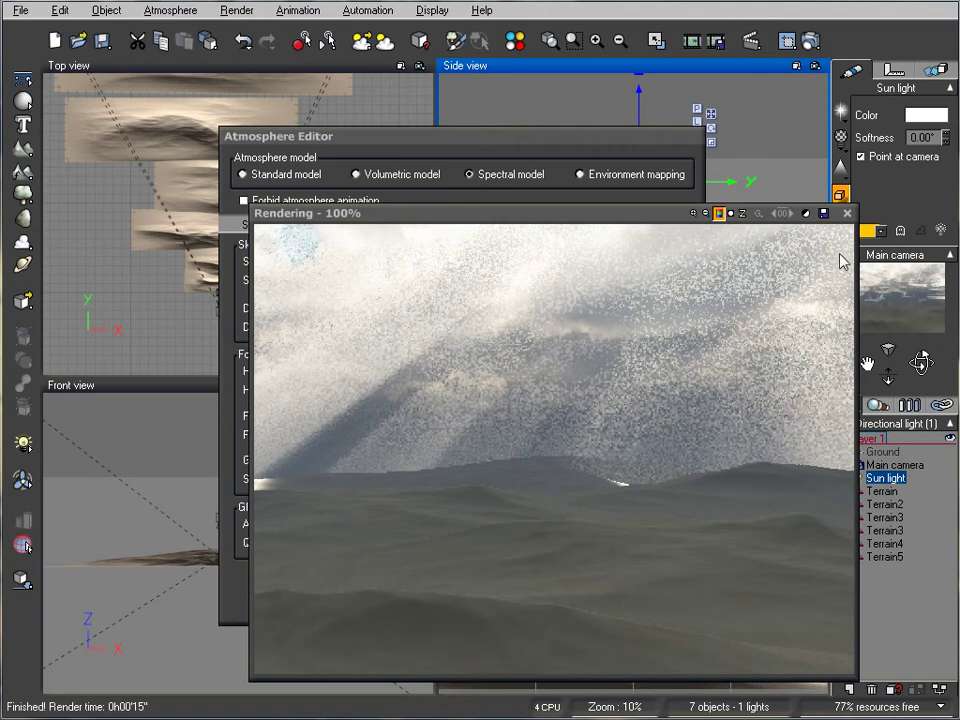
right_click(688, 396)
click(710, 546)
Set the Low Clouds scale to 0.20 and opacity to 86%
click(386, 225)
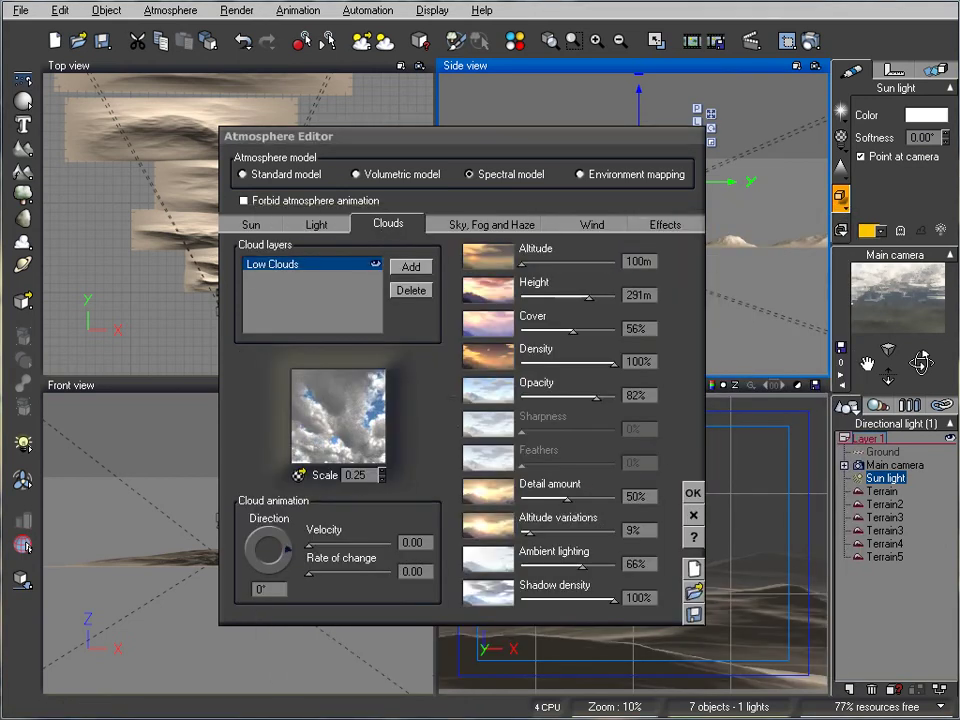
click(380, 474)
click(382, 479)
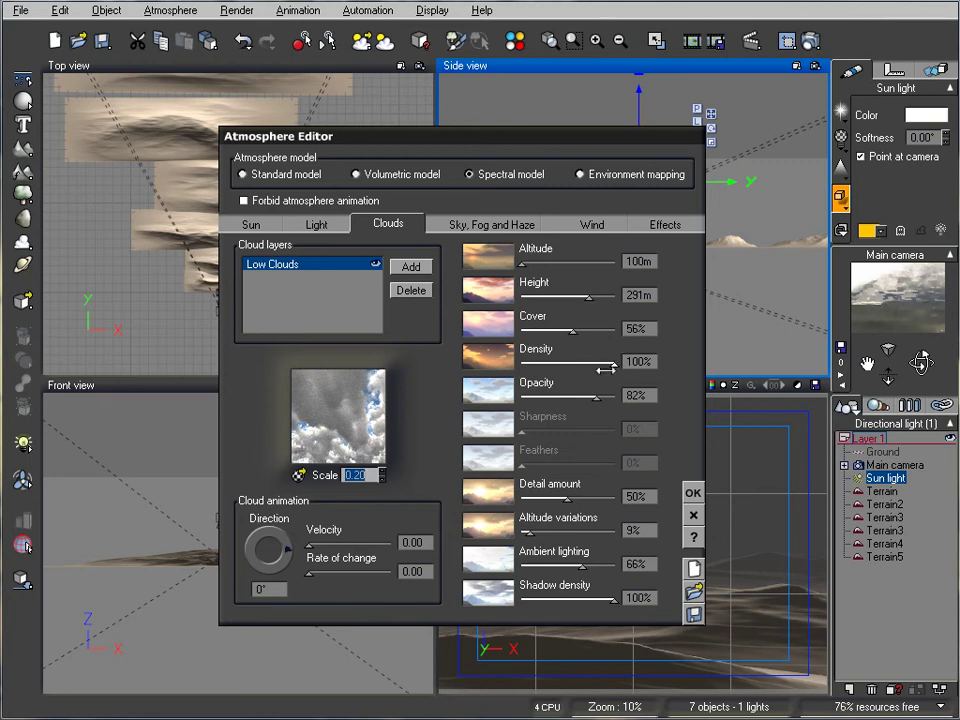
drag(598, 396, 601, 396)
Change the atmosphere's ambient light color to a dark slate blue
click(308, 228)
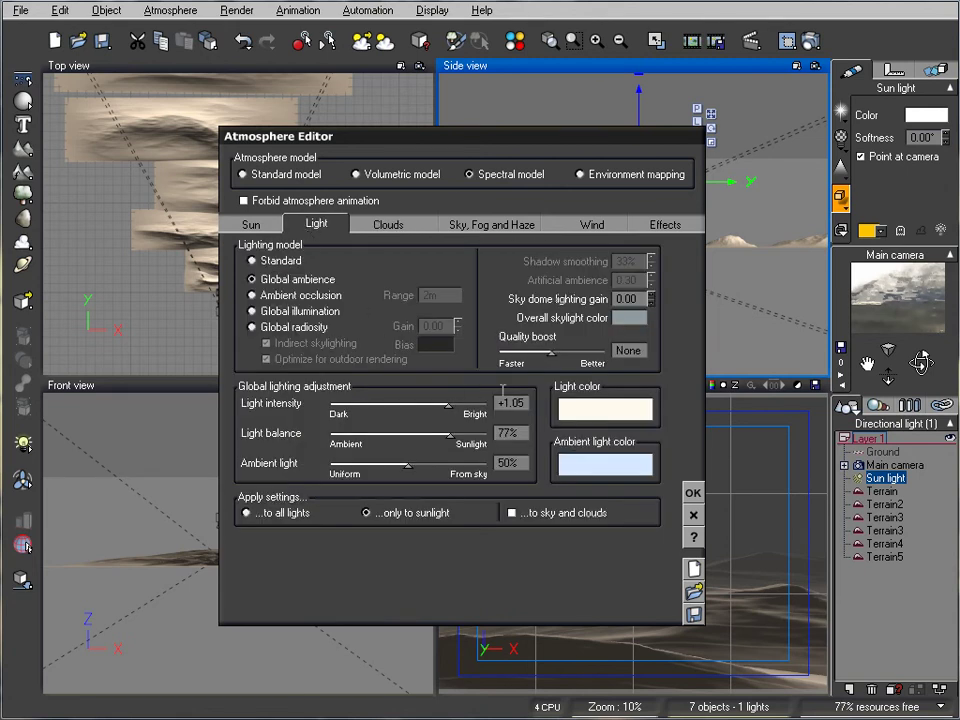
right_click(562, 459)
click(580, 465)
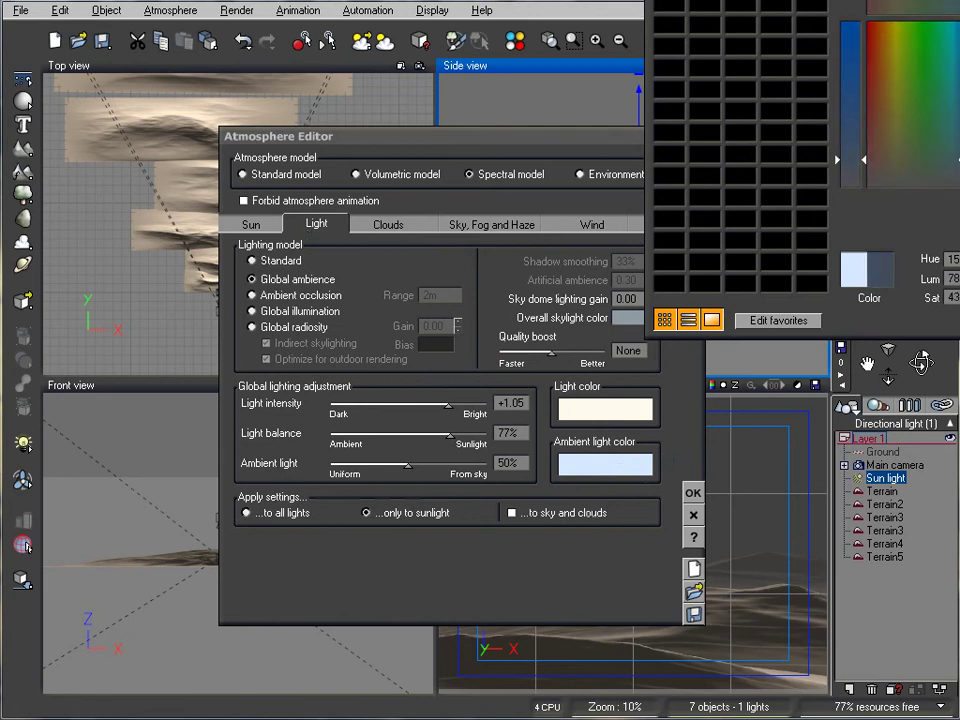
key(Return)
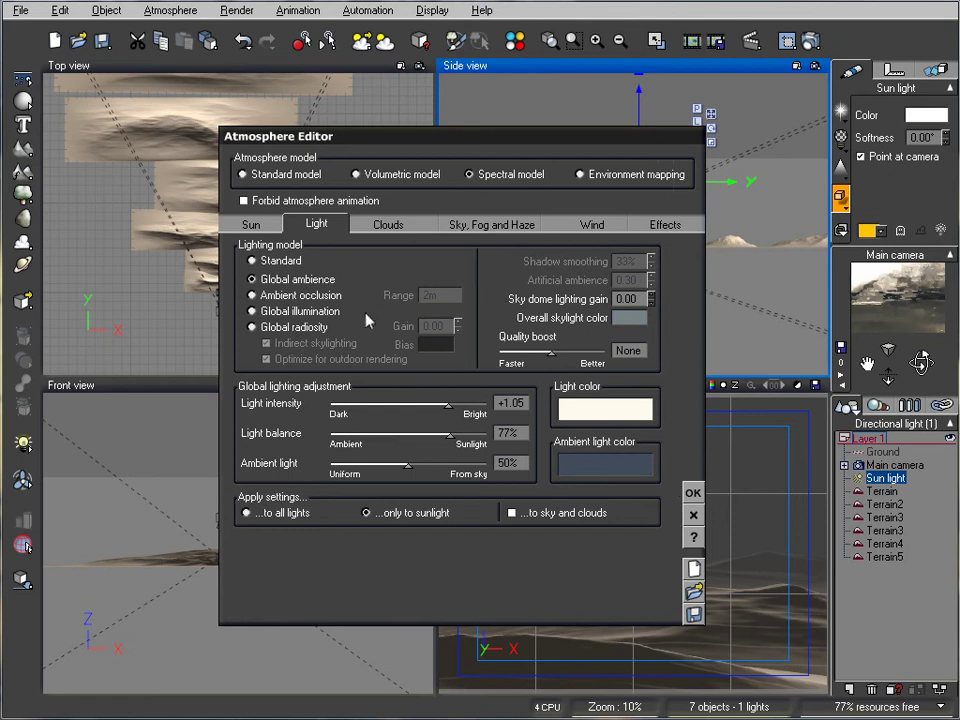
Set the sky's decay amount to 49%
click(385, 224)
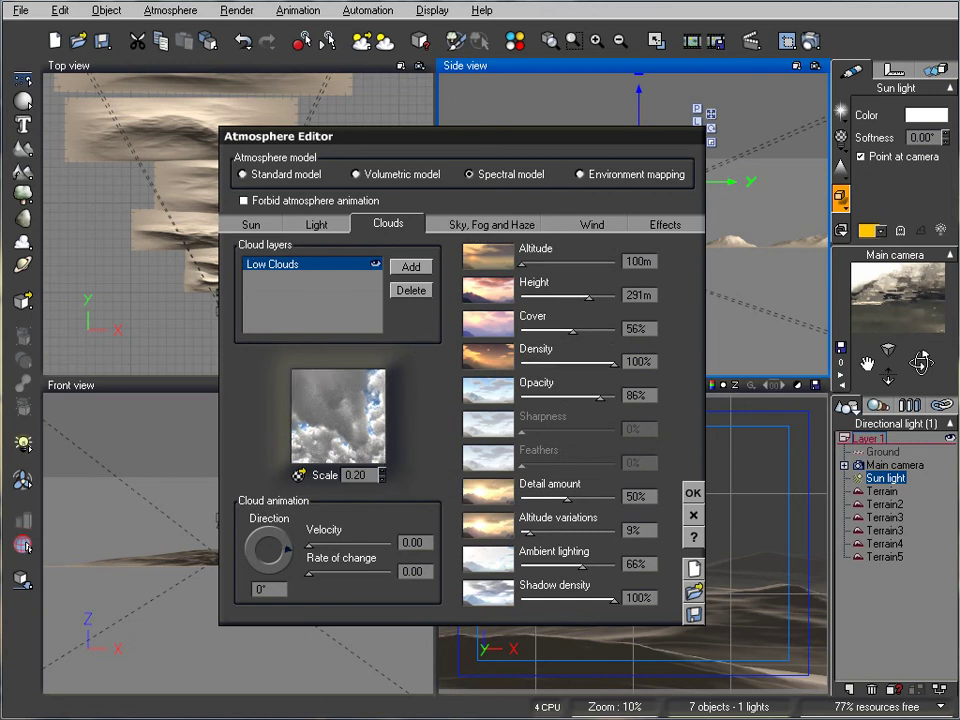
click(497, 226)
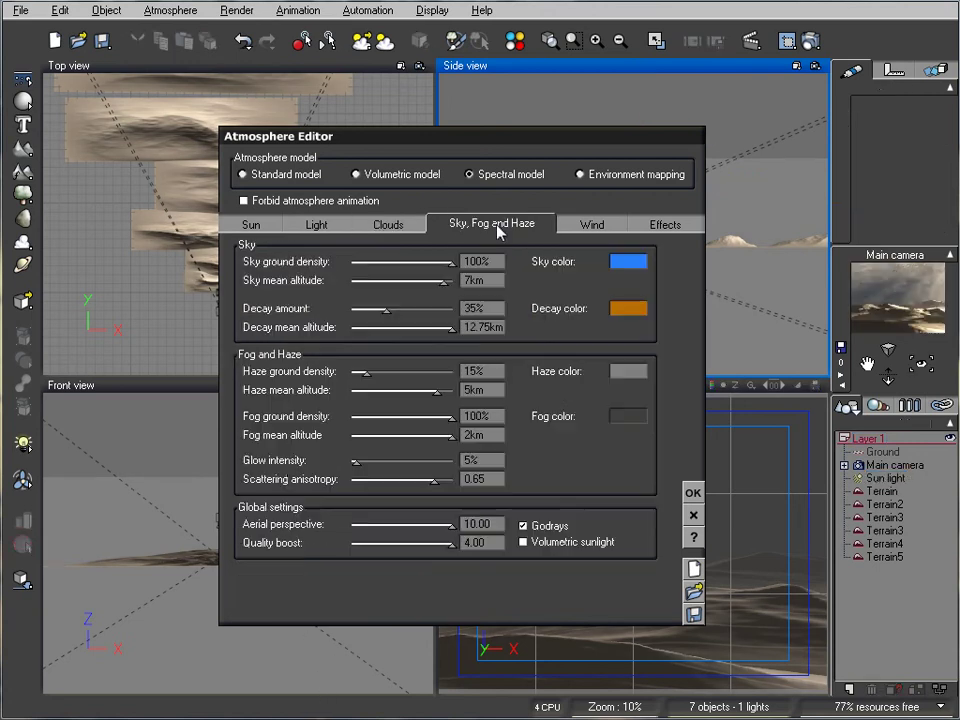
right_click(630, 316)
click(580, 311)
drag(386, 310, 400, 309)
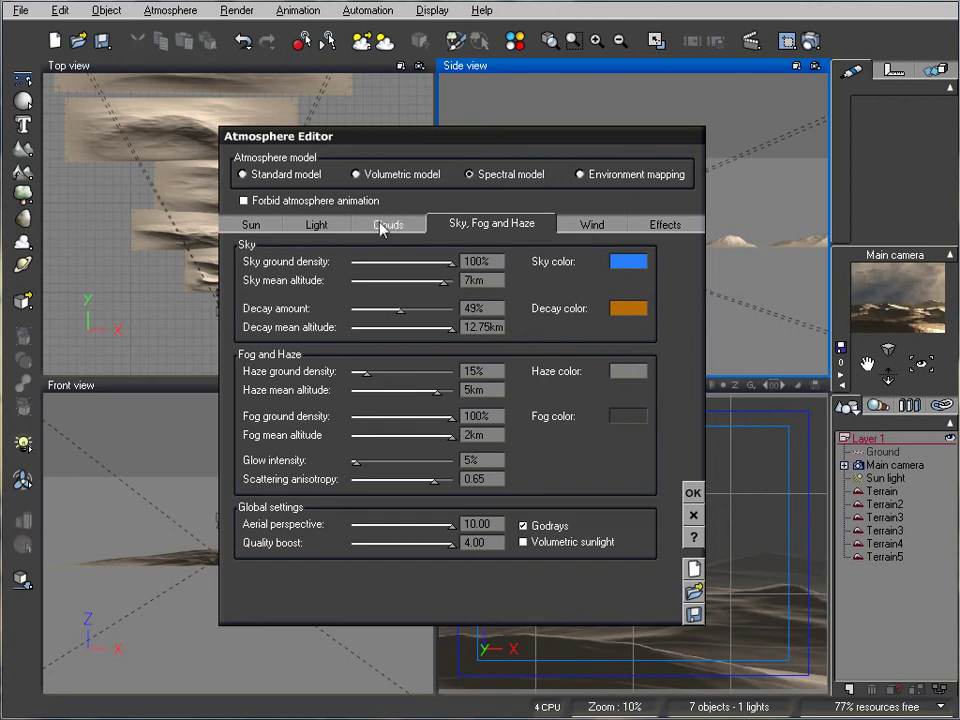
Set the atmosphere's light balance to 82%, toward sunlight
click(383, 226)
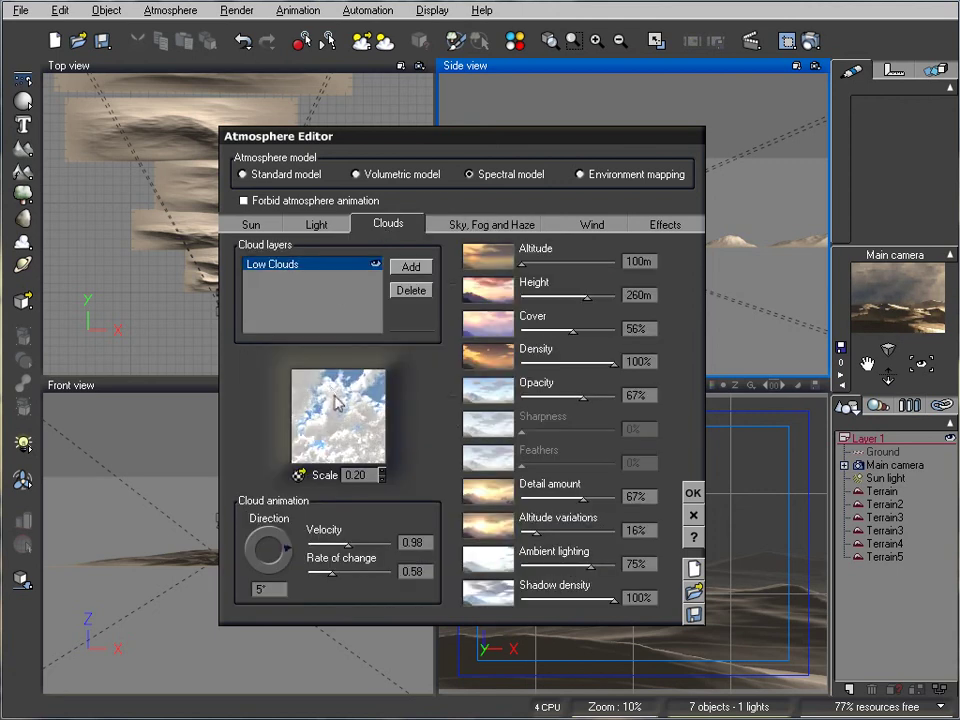
click(380, 475)
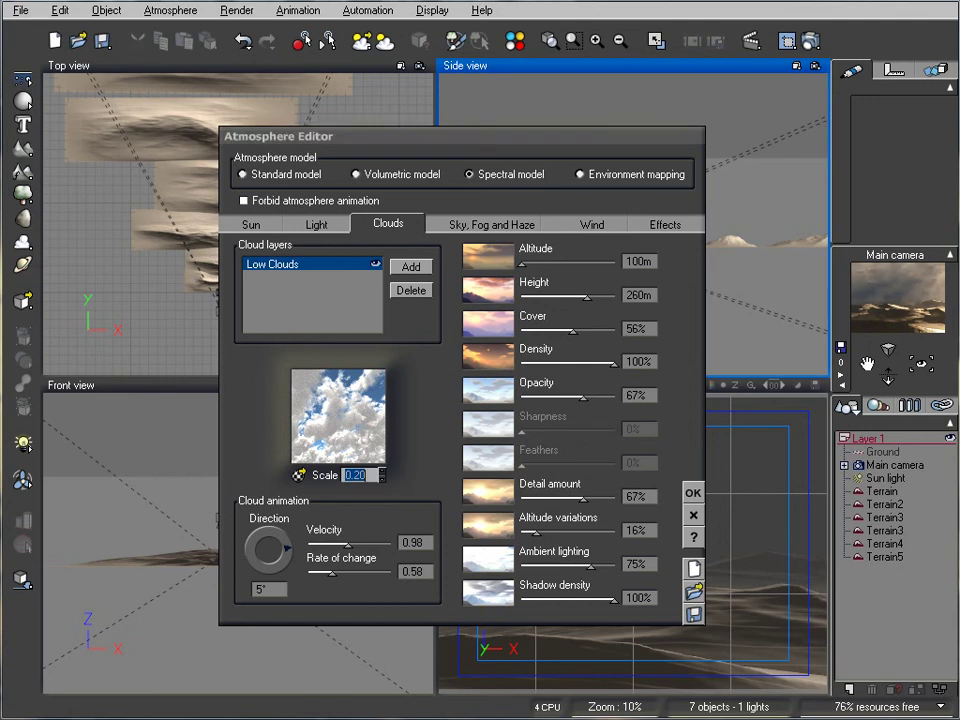
click(316, 224)
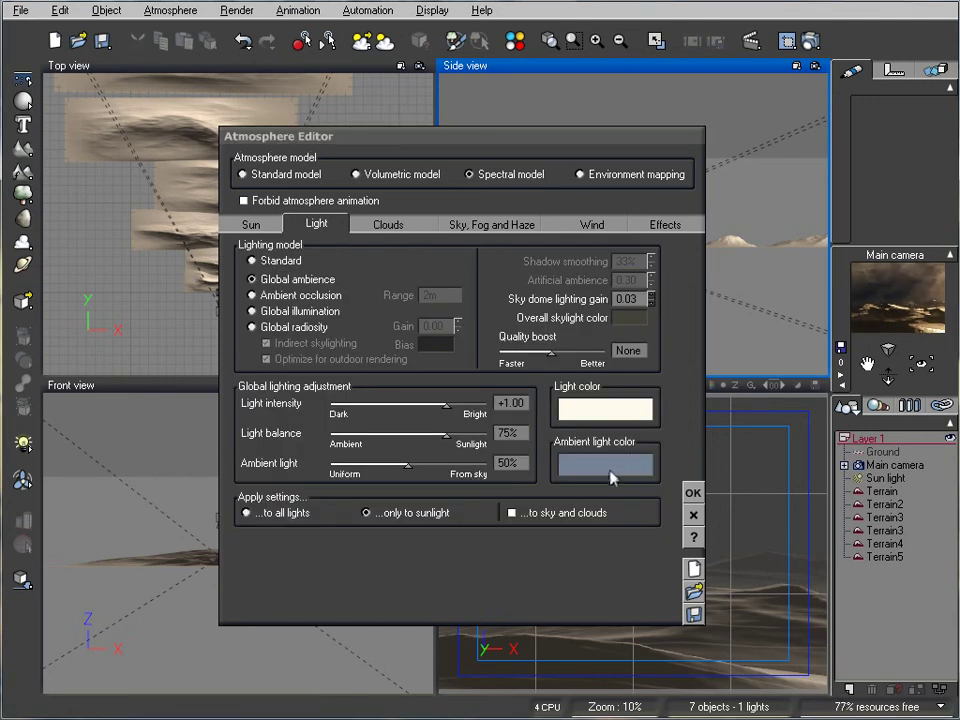
drag(458, 432, 467, 433)
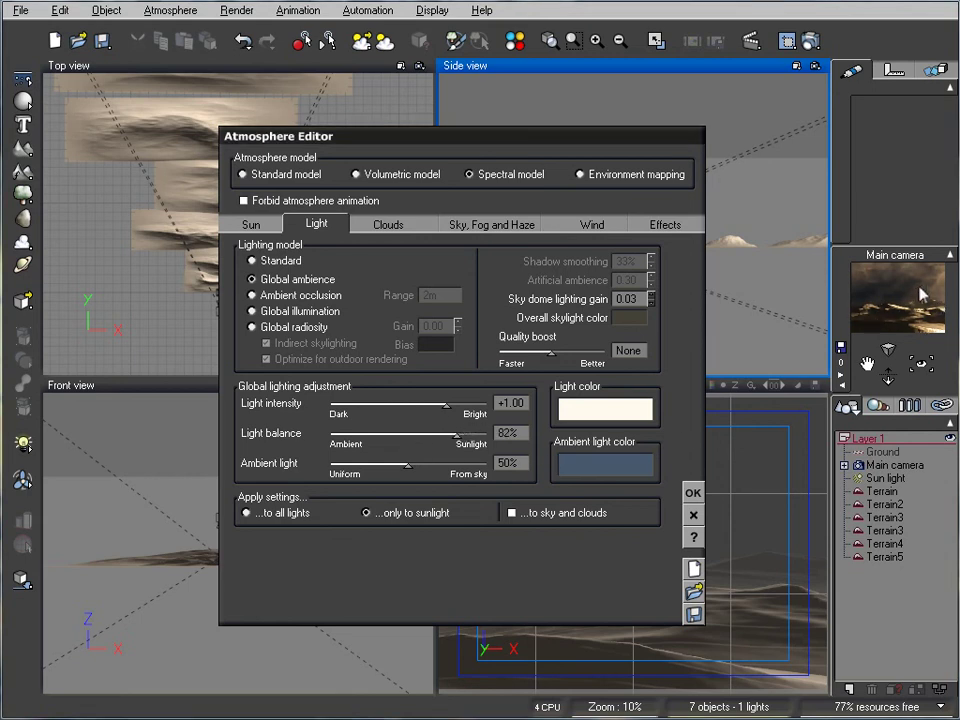
Change the ambient light color to a lighter slate blue and set the light intensity to +1.33
right_click(621, 462)
click(665, 470)
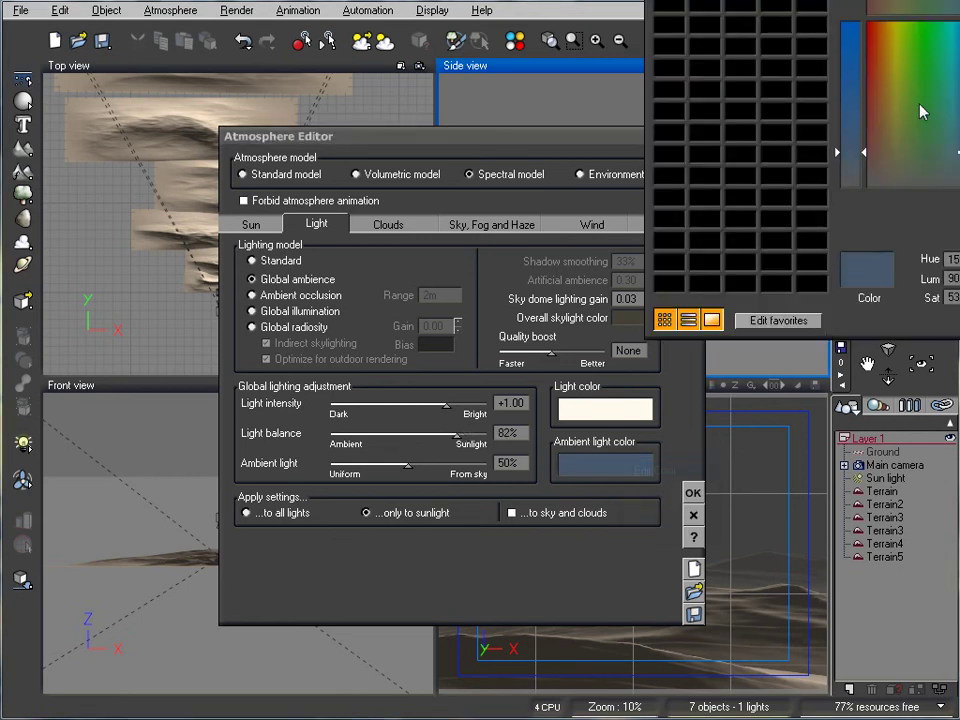
key(Return)
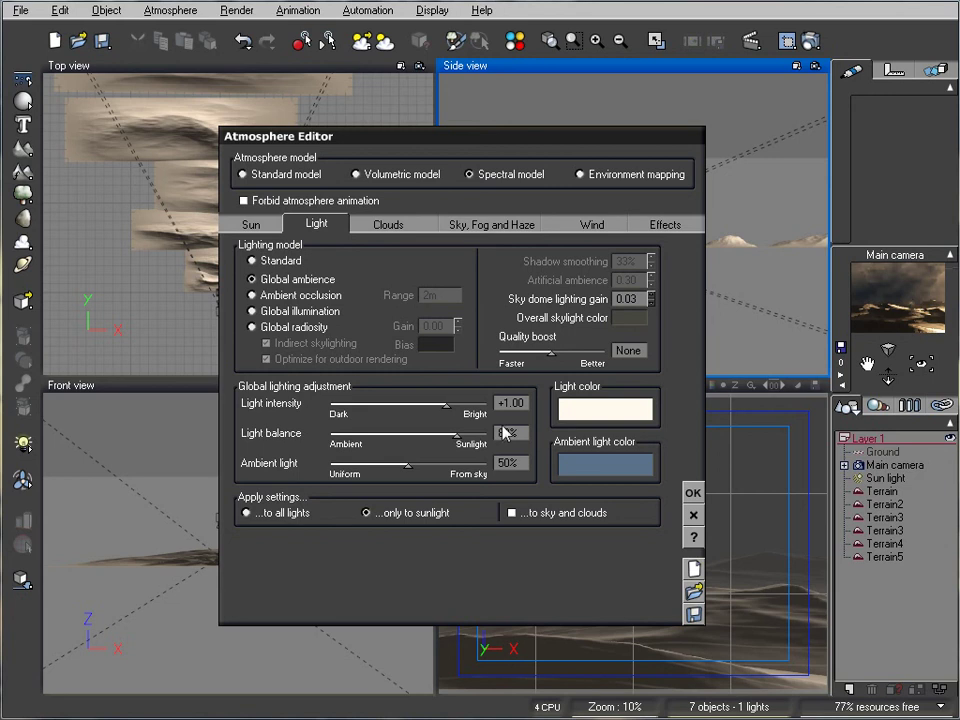
drag(446, 405, 473, 403)
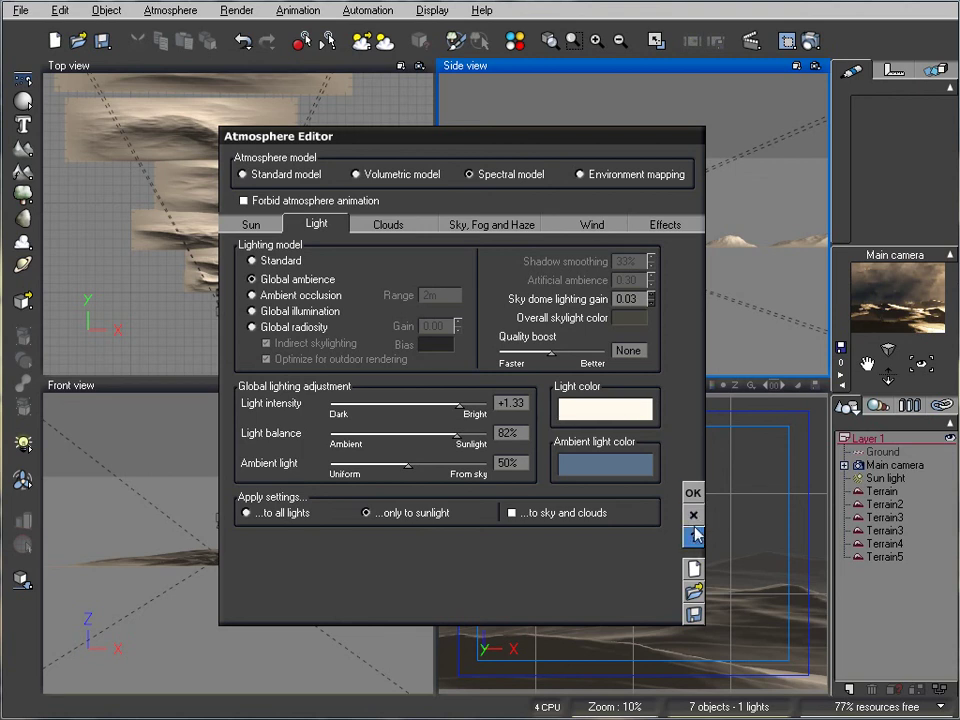
Render the main camera view to check the brighter sunlight on the dunes, and accept the atmosphere settings
click(809, 41)
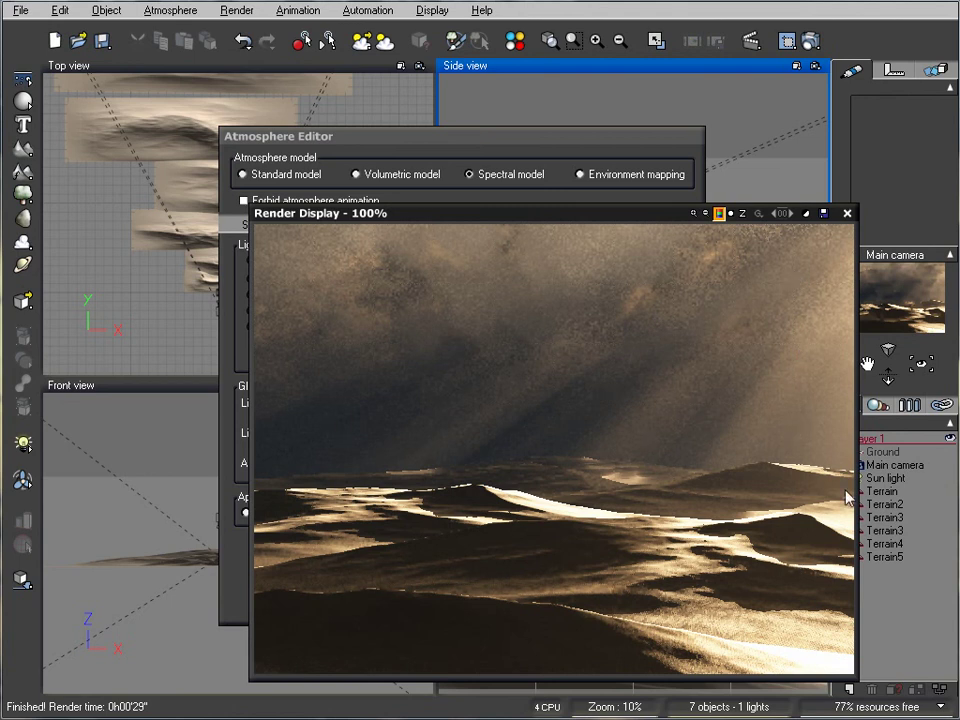
click(847, 213)
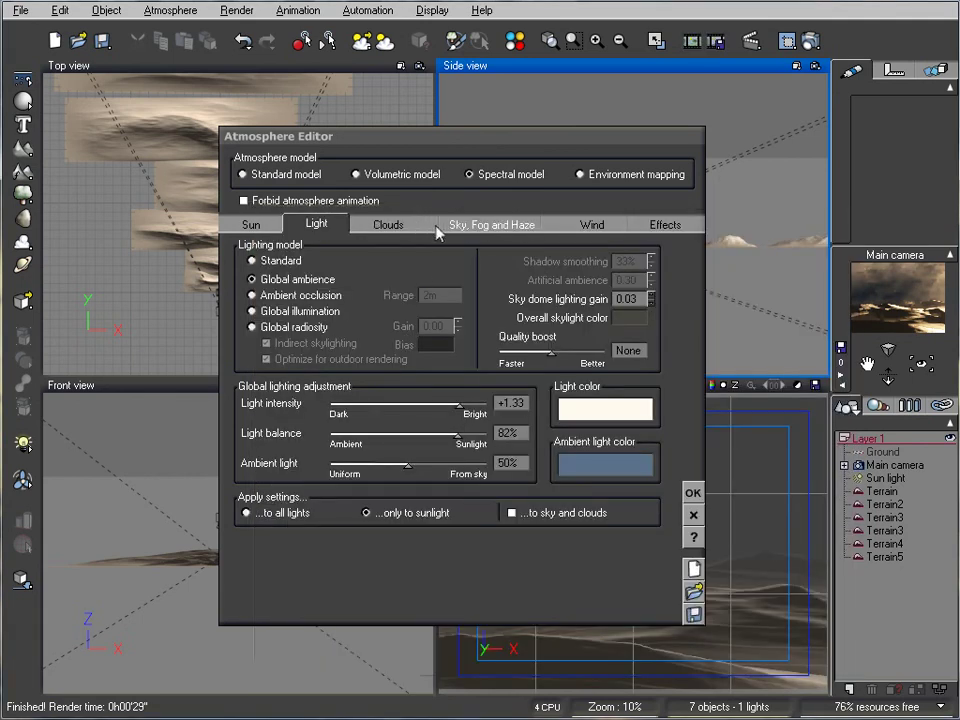
click(392, 228)
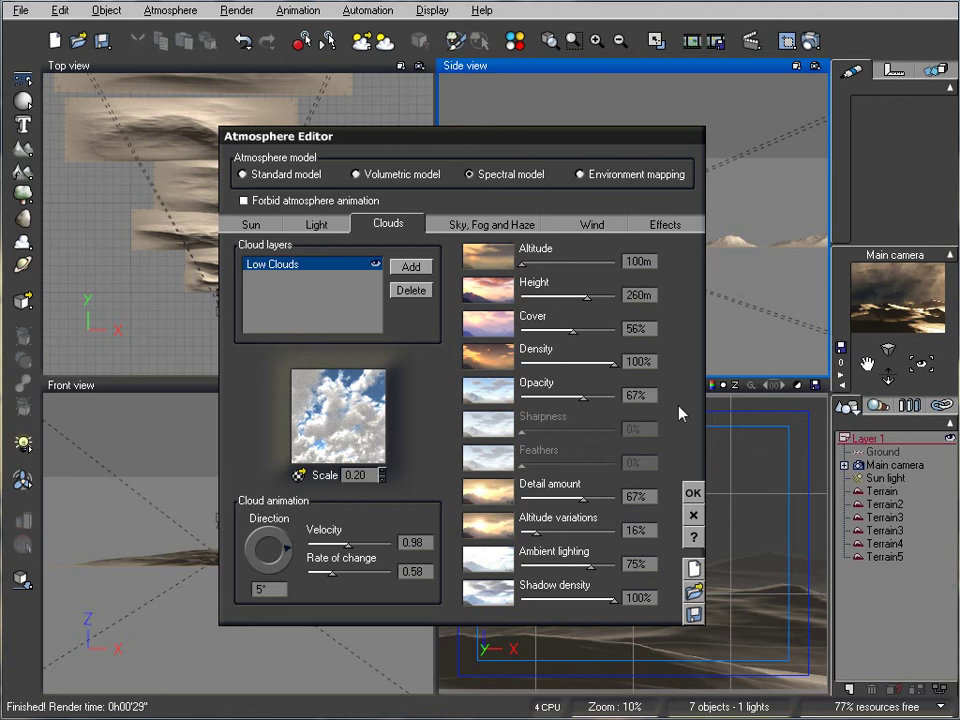
click(694, 492)
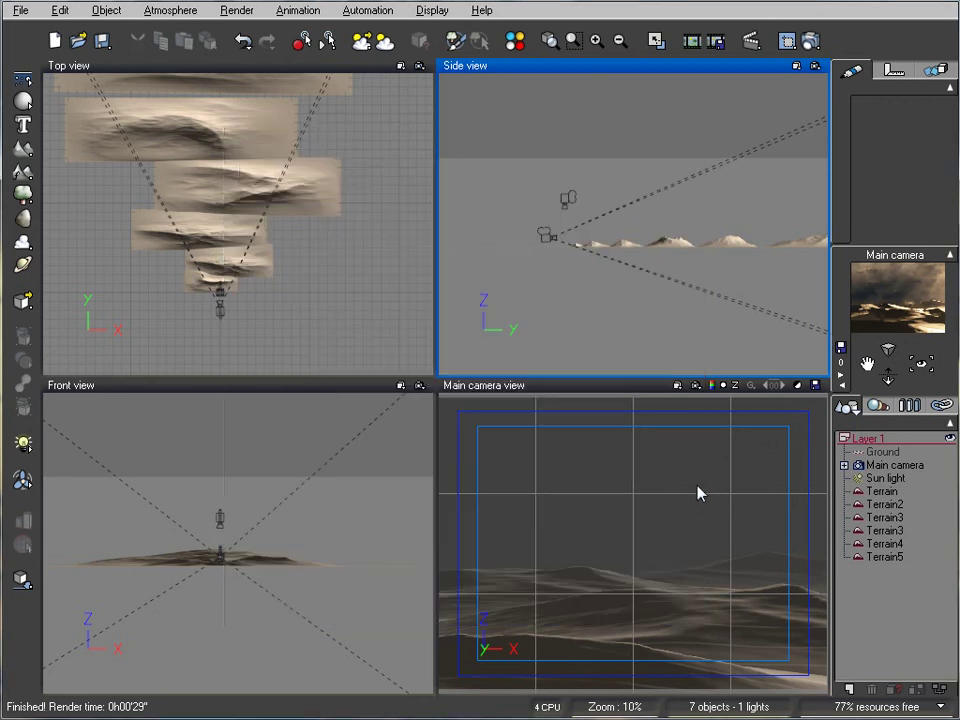
Render the whole scene to screen with the Final quality preset at 640x480 and examine the picture
right_click(809, 40)
click(175, 162)
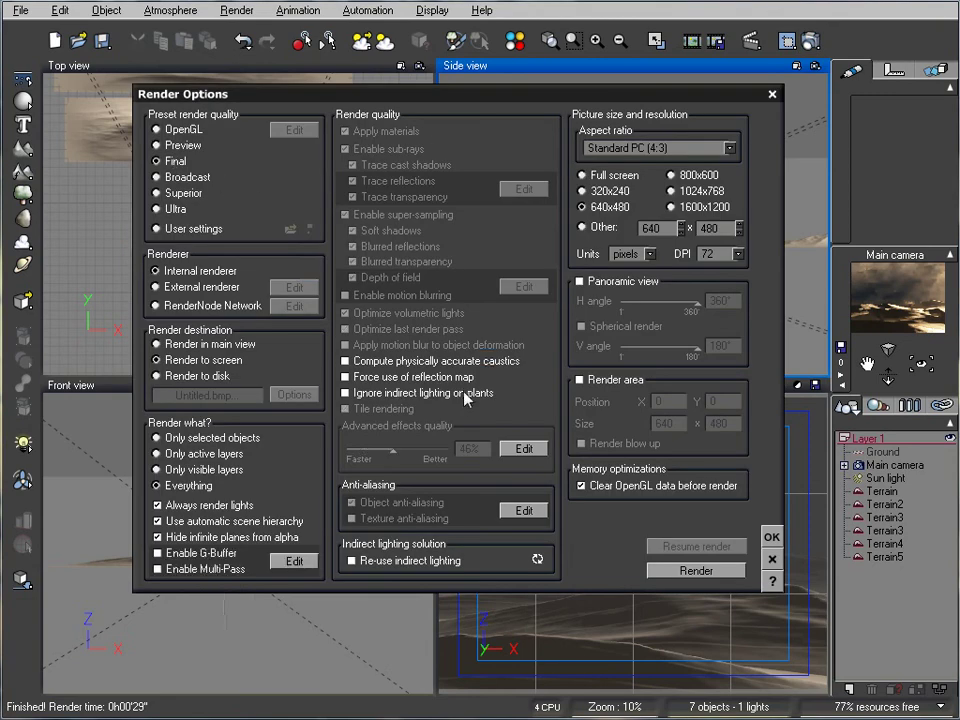
click(697, 571)
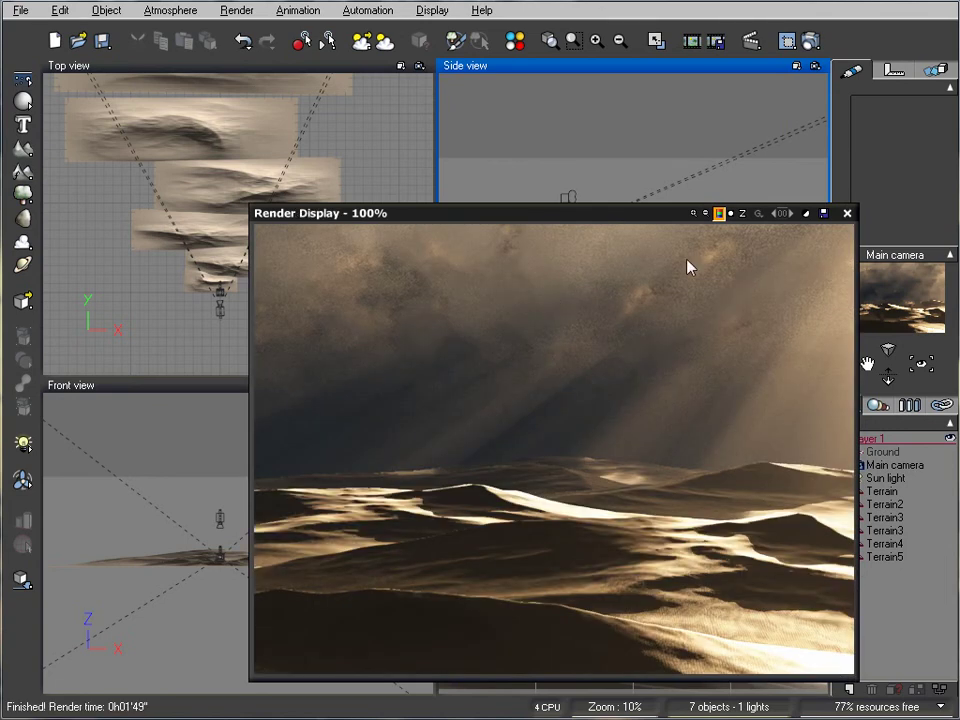
drag(552, 215, 527, 155)
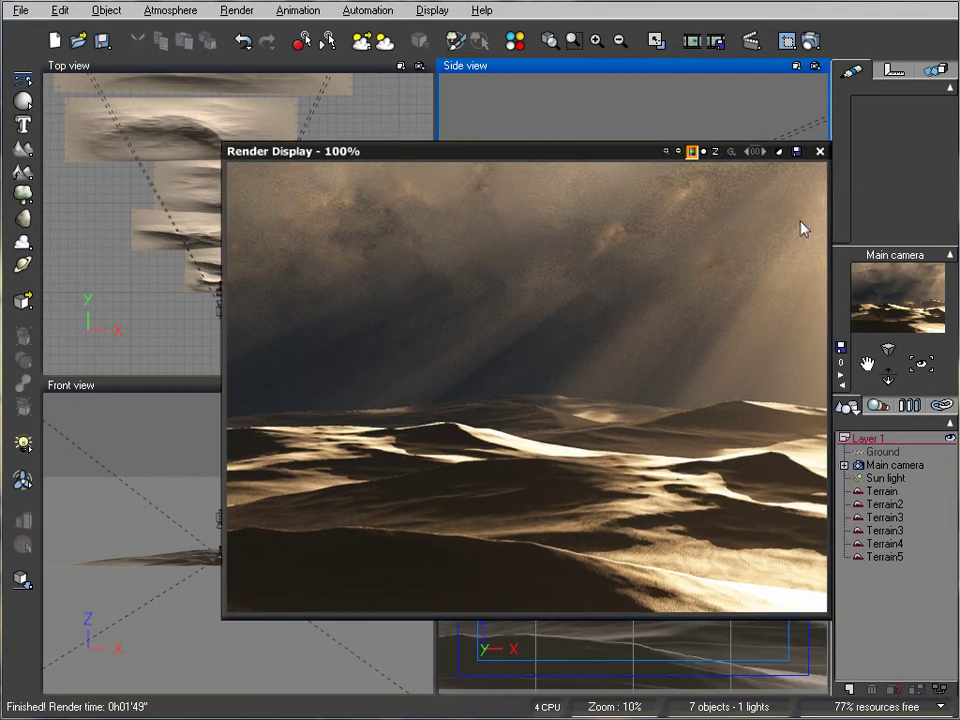